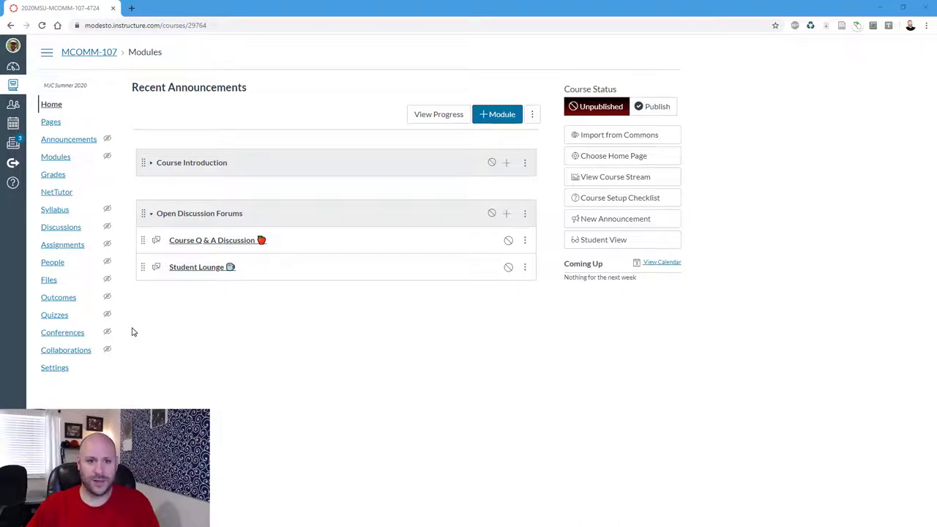
- Glance at the Course Introduction module, then create a 'Class Slides' folder in the course Files
click(151, 167)
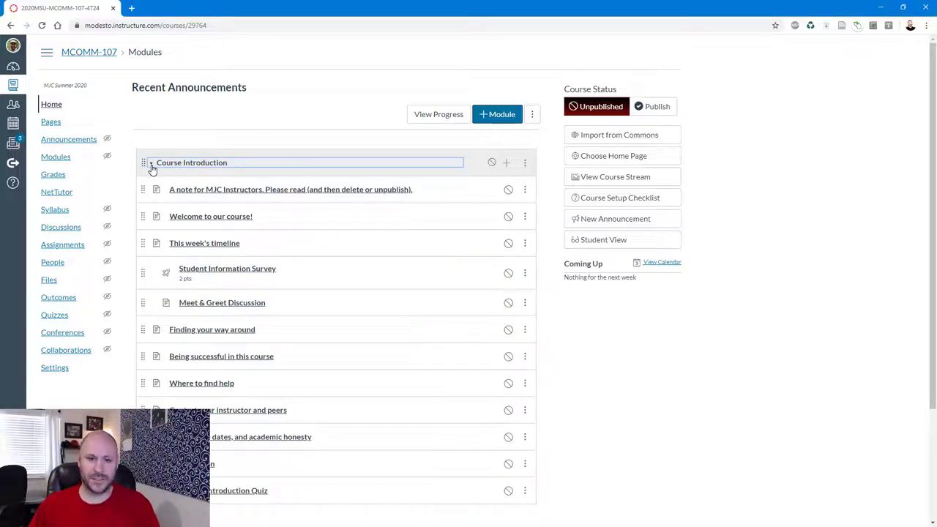
click(152, 167)
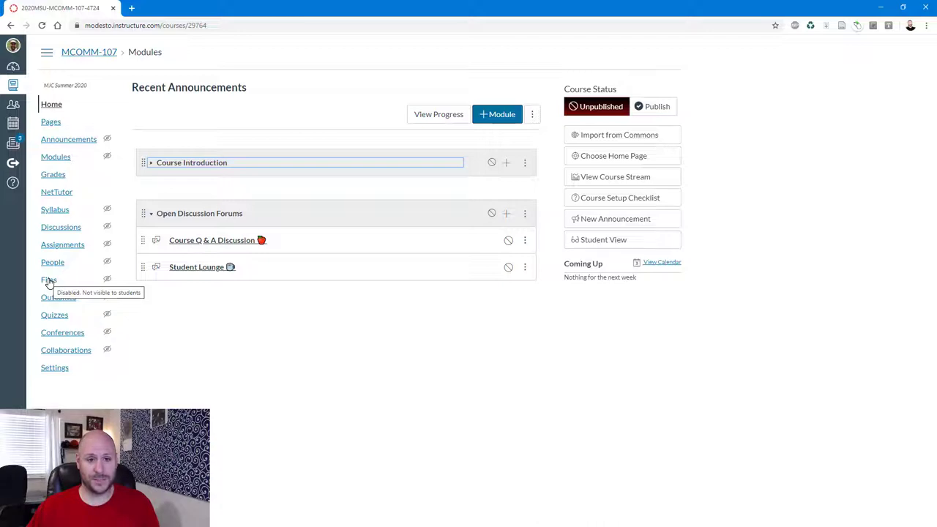
click(48, 281)
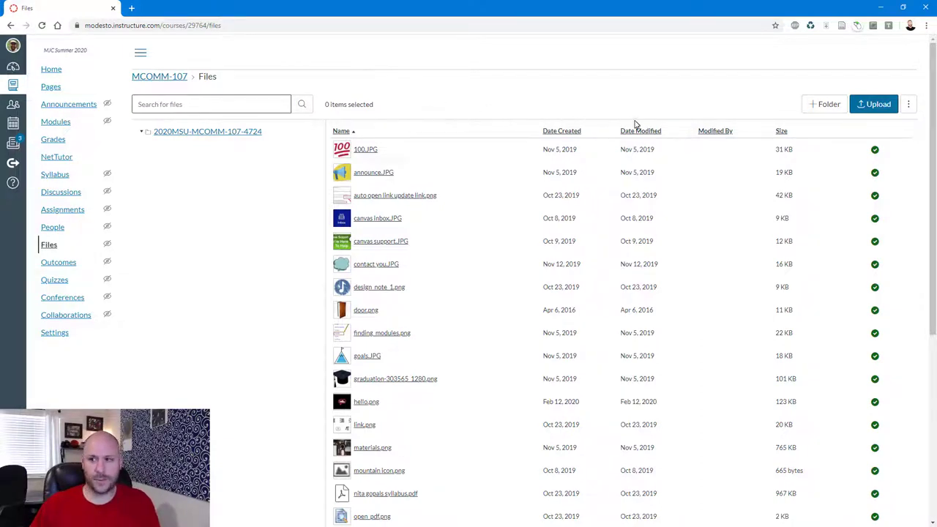
click(821, 109)
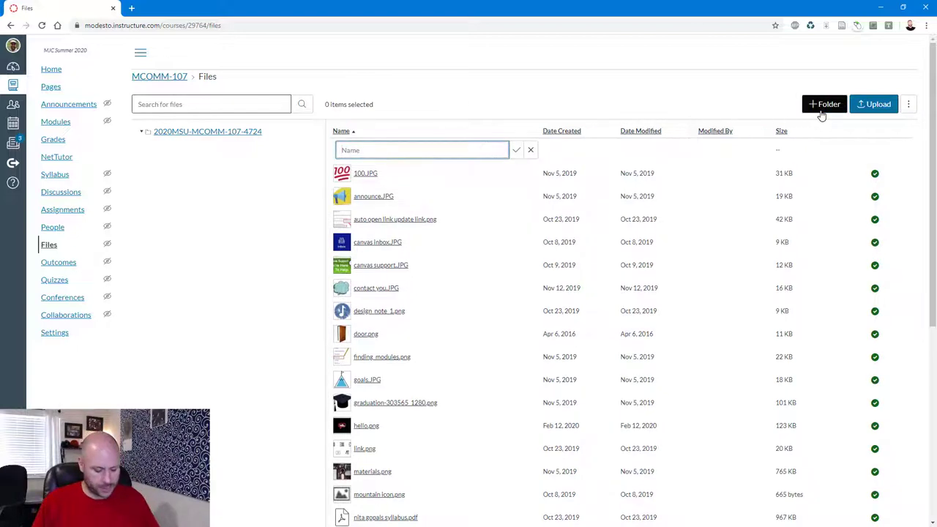
text(Cl)
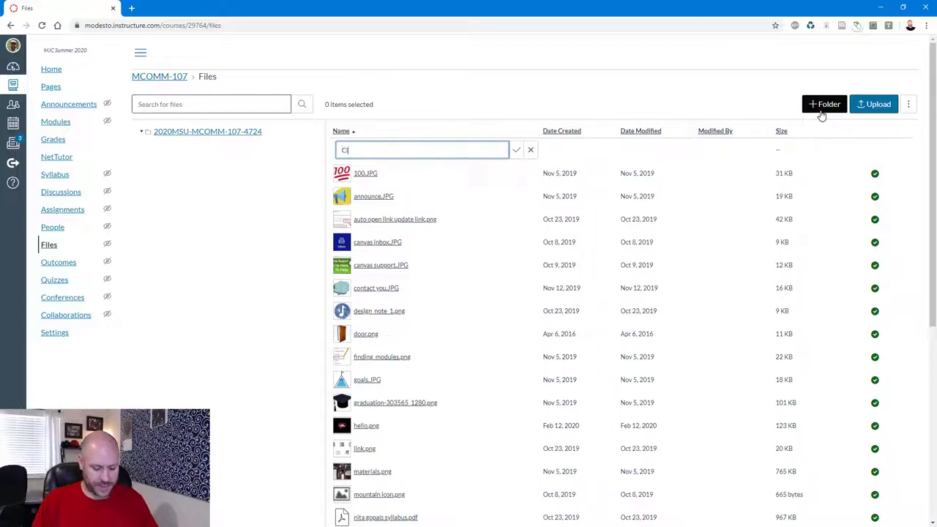
text(ass Slides)
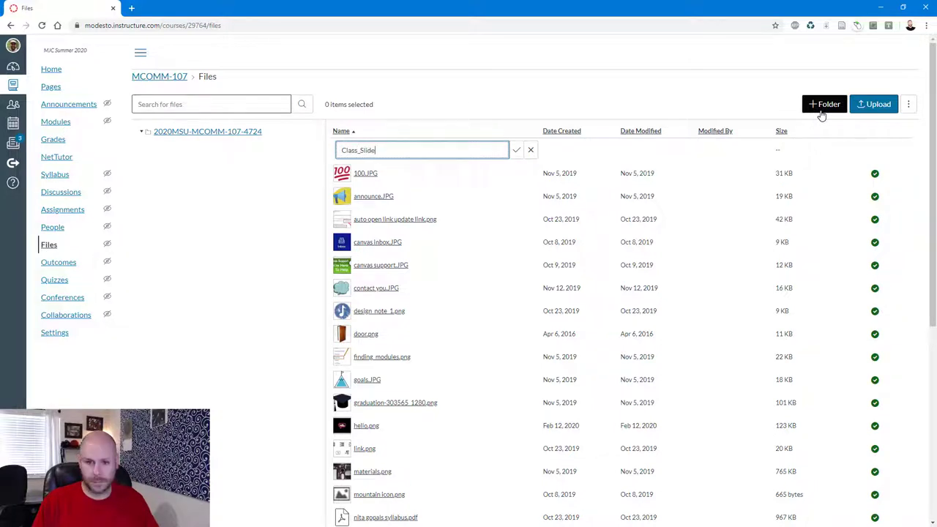
click(516, 150)
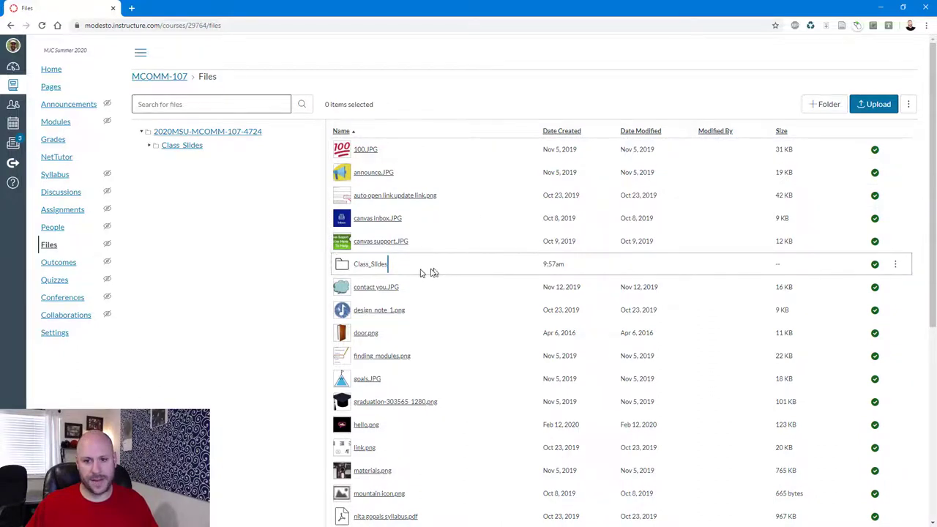
- Open the empty Class_Slides folder and minimize the browser to reveal the desktop
double_click(379, 267)
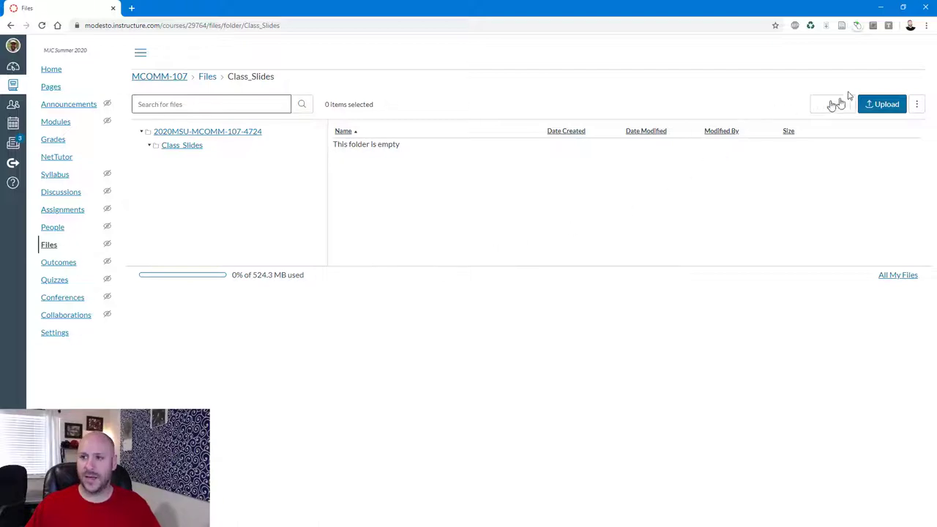
click(882, 9)
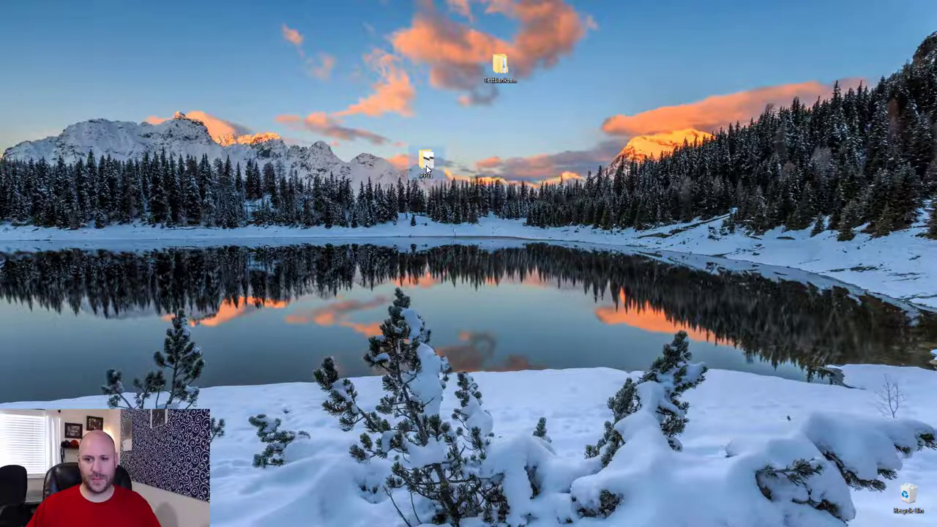
- Open the desktop PPTs folder and launch the Chapter 14 presentation in PowerPoint
double_click(427, 163)
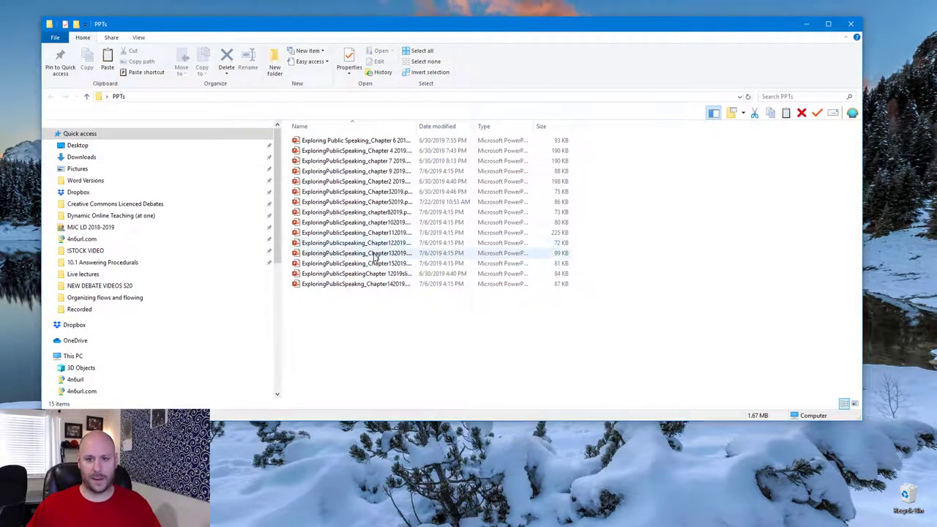
click(391, 285)
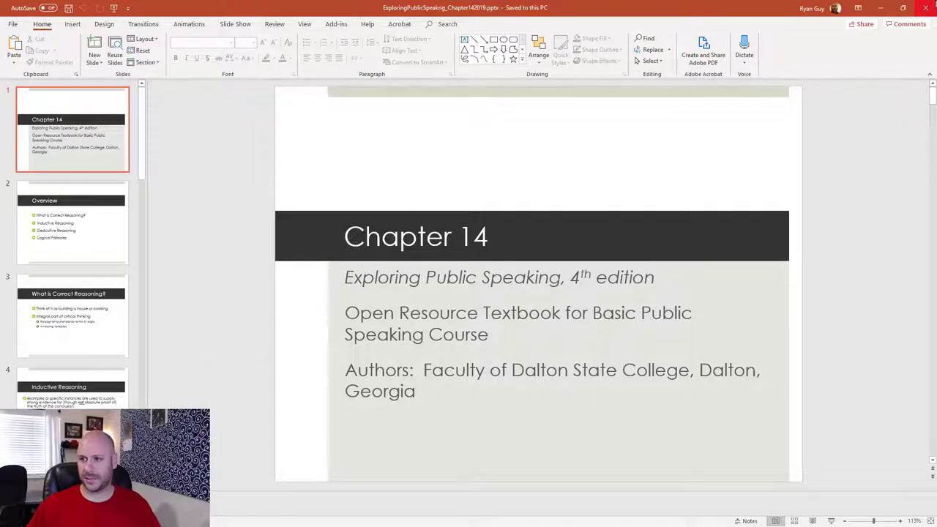
- Close the Chapter 14 presentation in PowerPoint
click(925, 7)
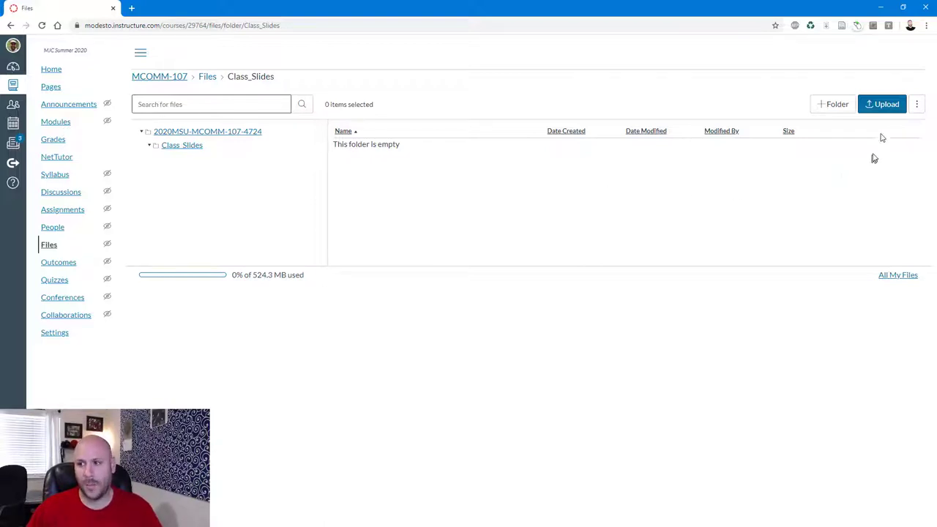
- Upload Exploring Public Speaking_Chapter 6 2019.pptx from Desktop > PPTs into Class_Slides
click(887, 105)
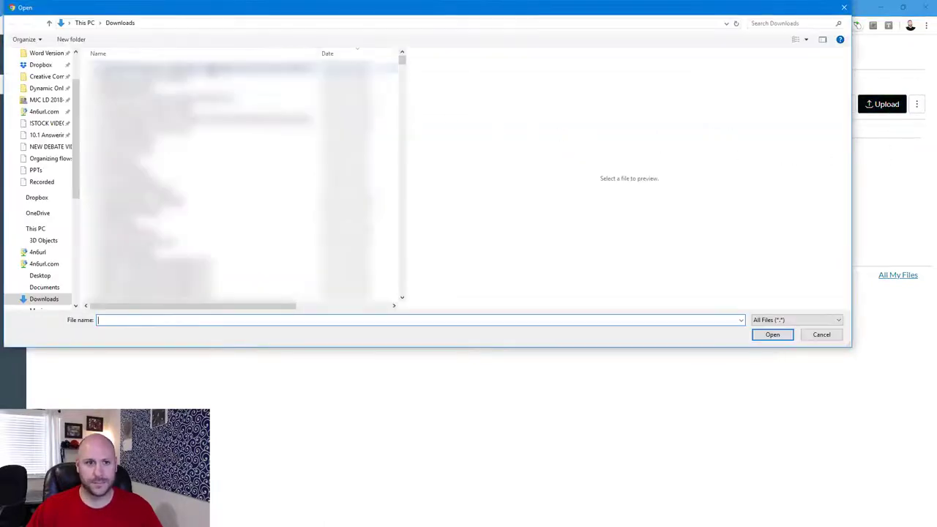
scroll(59, 73, up, 1)
scroll(58, 73, up, 2)
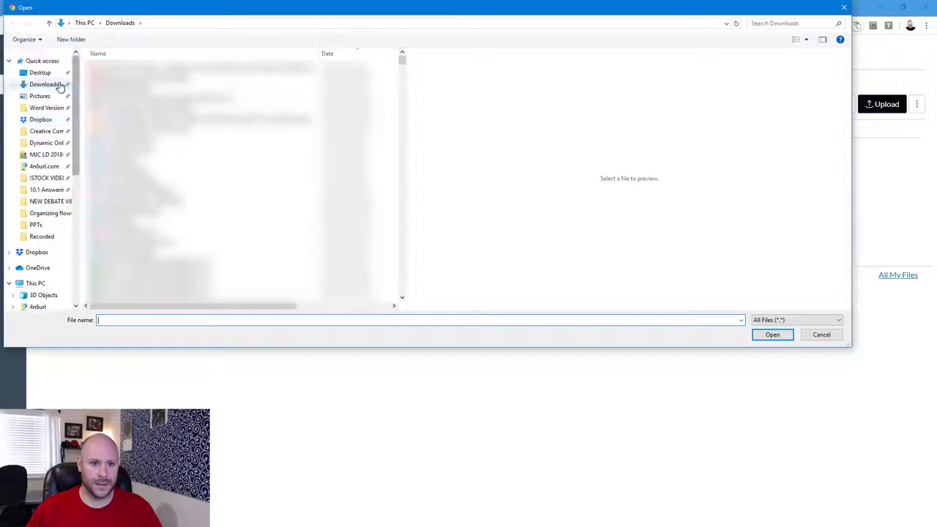
click(48, 73)
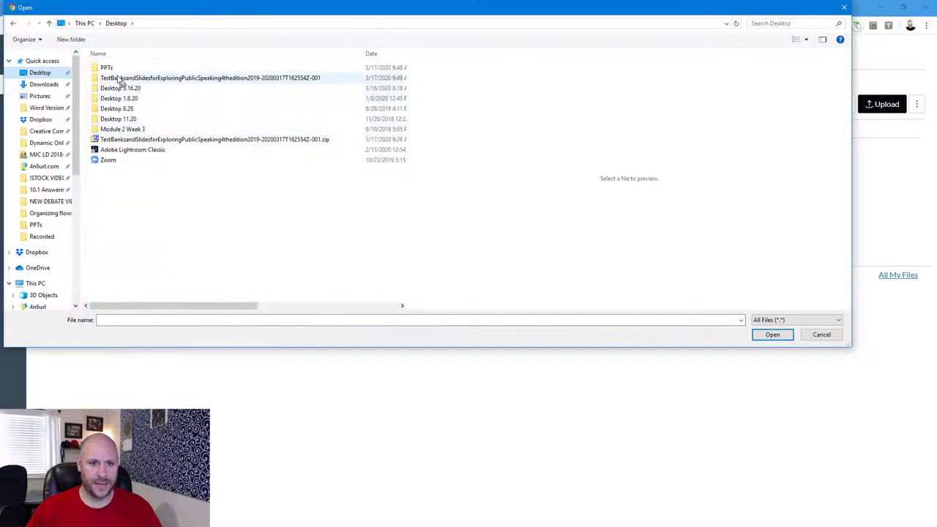
double_click(117, 68)
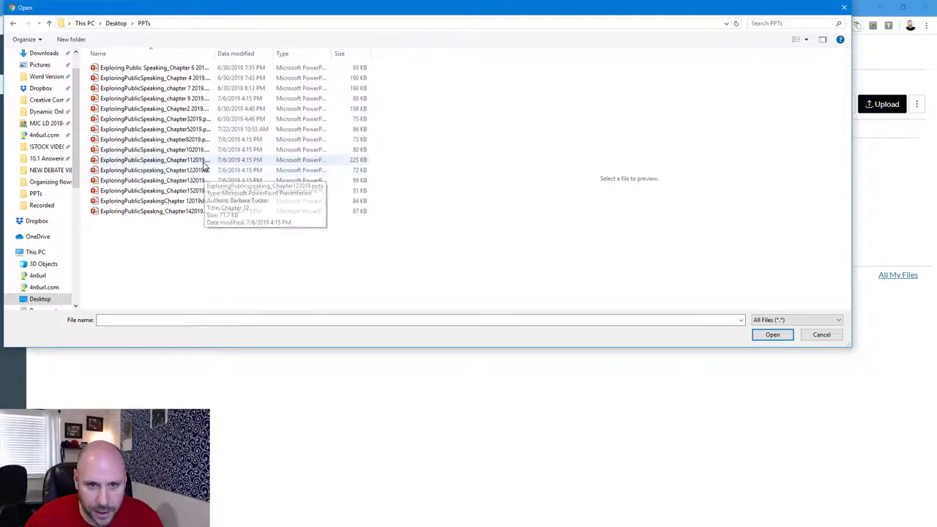
click(197, 70)
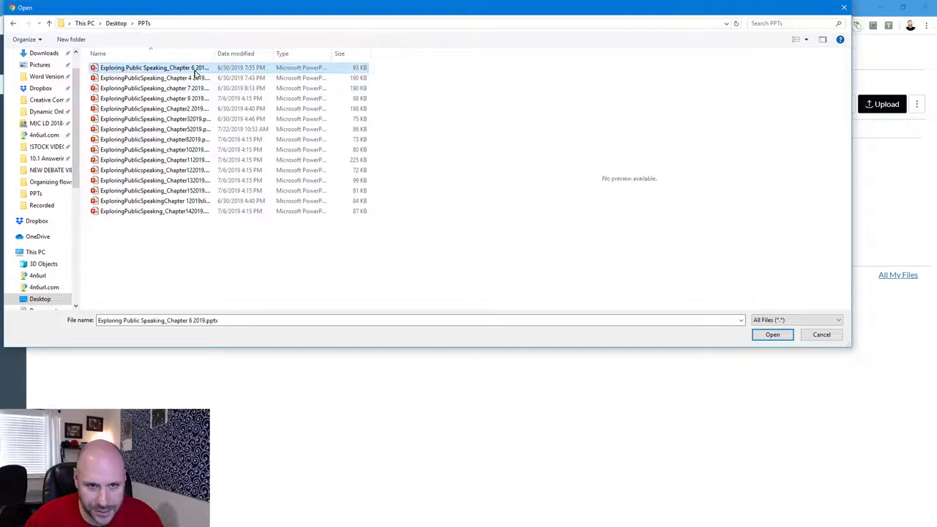
click(784, 338)
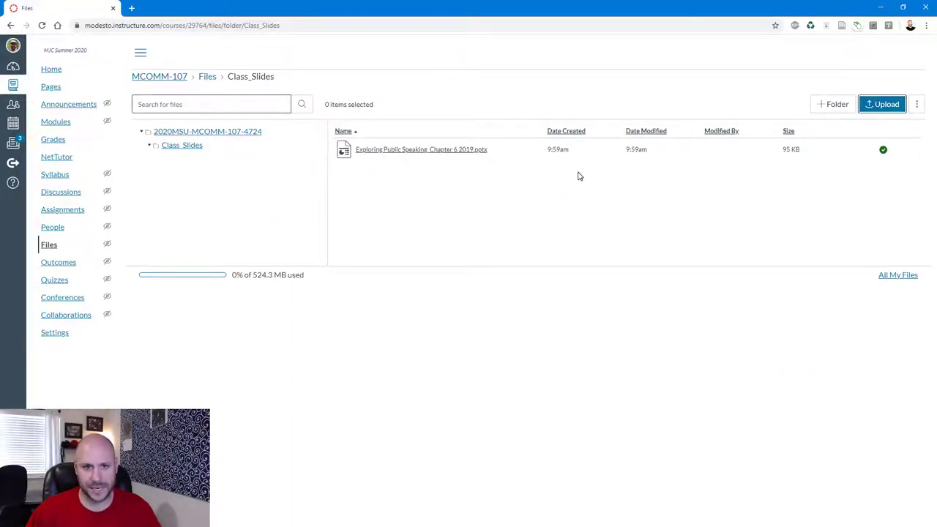
- Place the PPTs folder beside Canvas and drag 14 chapter presentations into Class_Slides
click(902, 7)
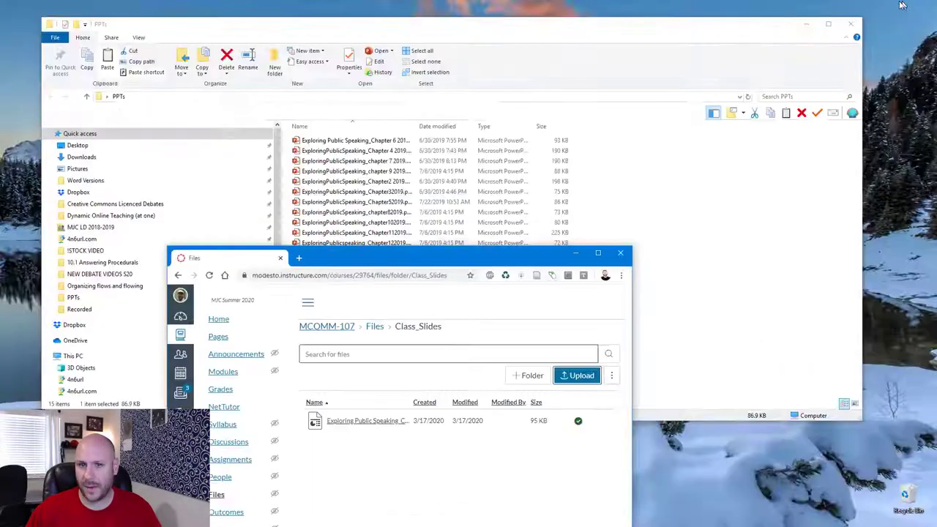
drag(478, 255, 686, 36)
click(344, 110)
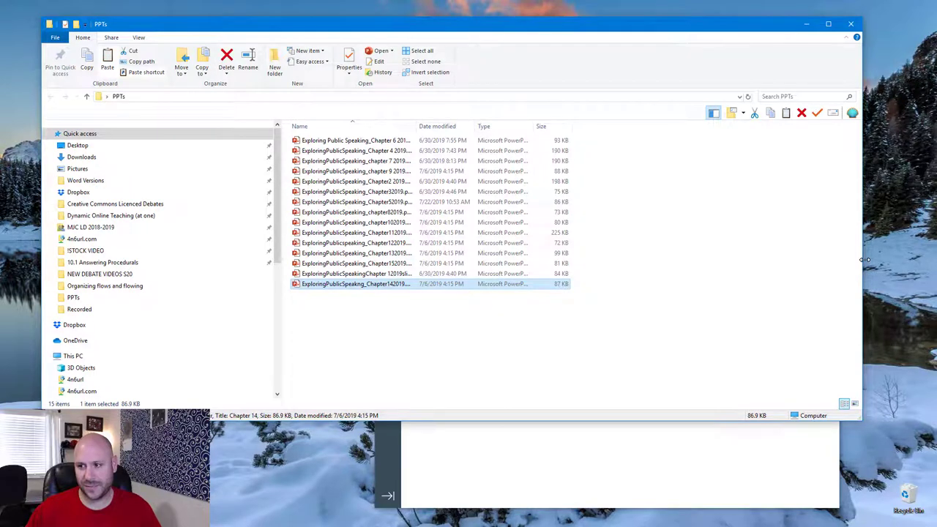
drag(864, 260, 400, 261)
drag(579, 36, 633, 14)
drag(309, 317, 666, 224)
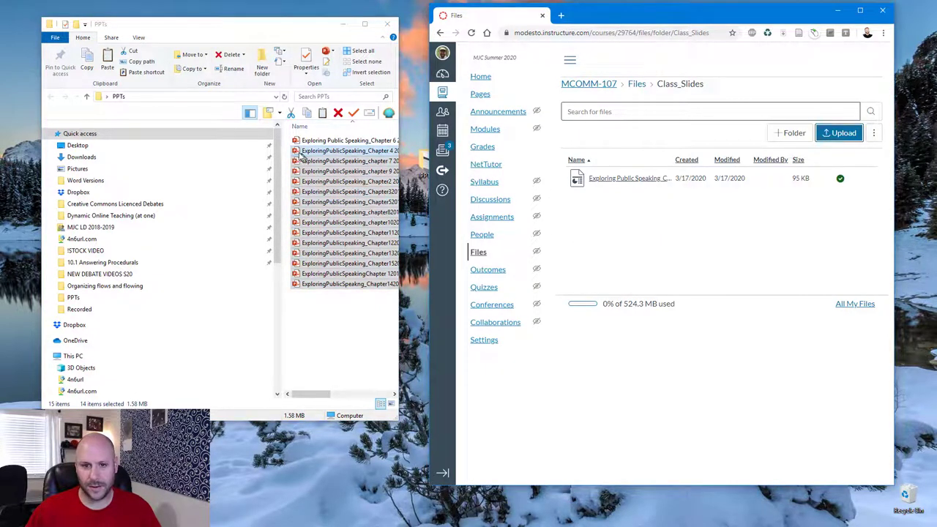
drag(298, 152, 798, 229)
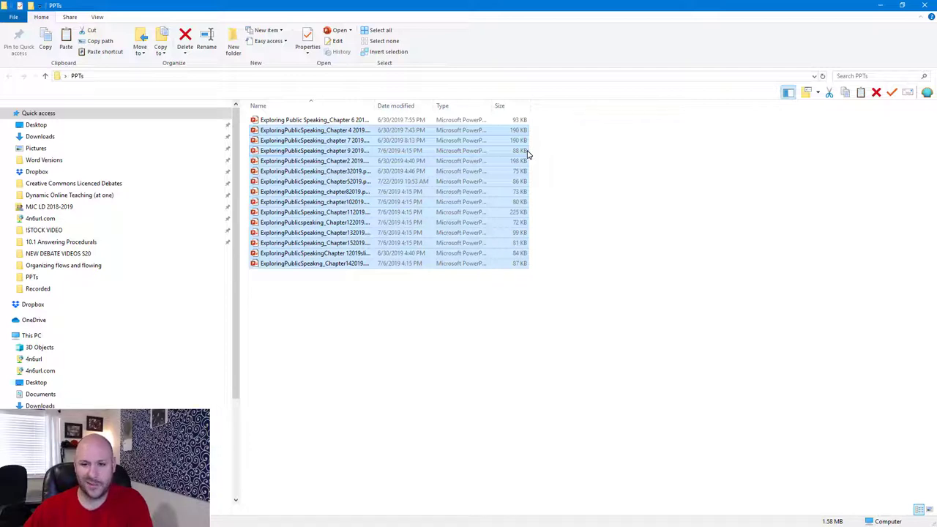
- Select all 15 chapter files and check their combined size of 1.67 MB in Properties
click(540, 273)
drag(577, 290, 313, 110)
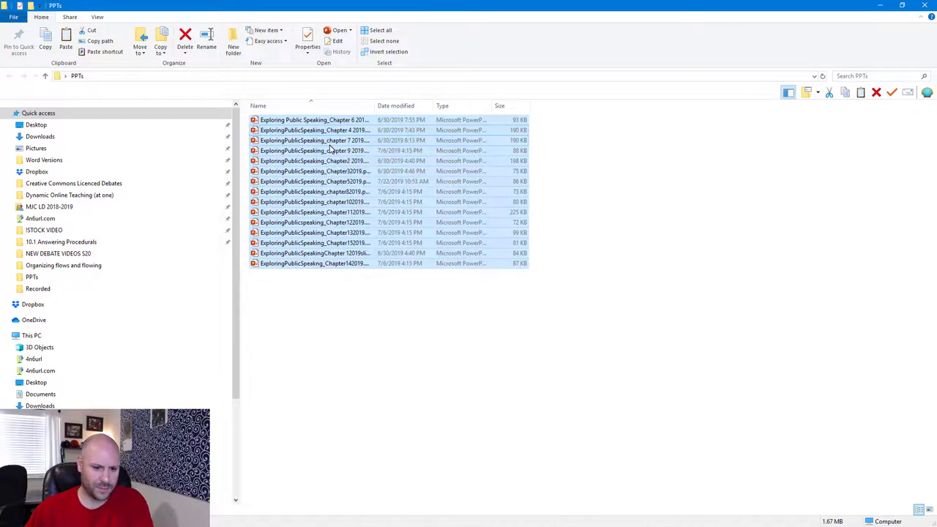
right_click(330, 146)
click(398, 422)
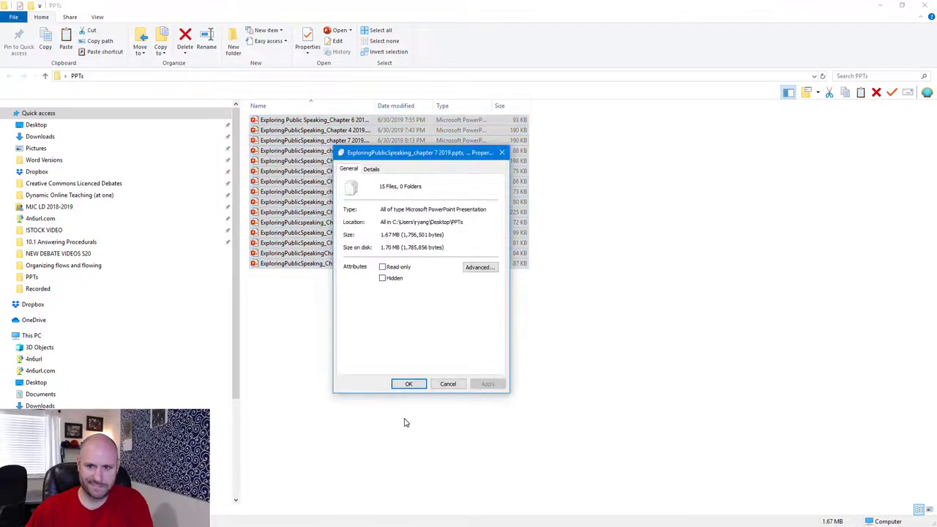
click(444, 384)
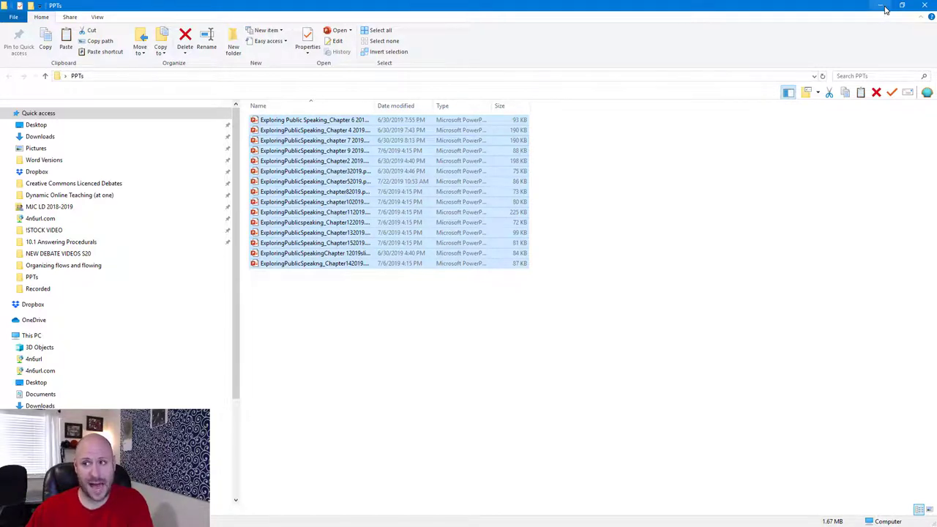
- Bring the browser back full-screen and open the MCOMM-107 Pages list
click(884, 9)
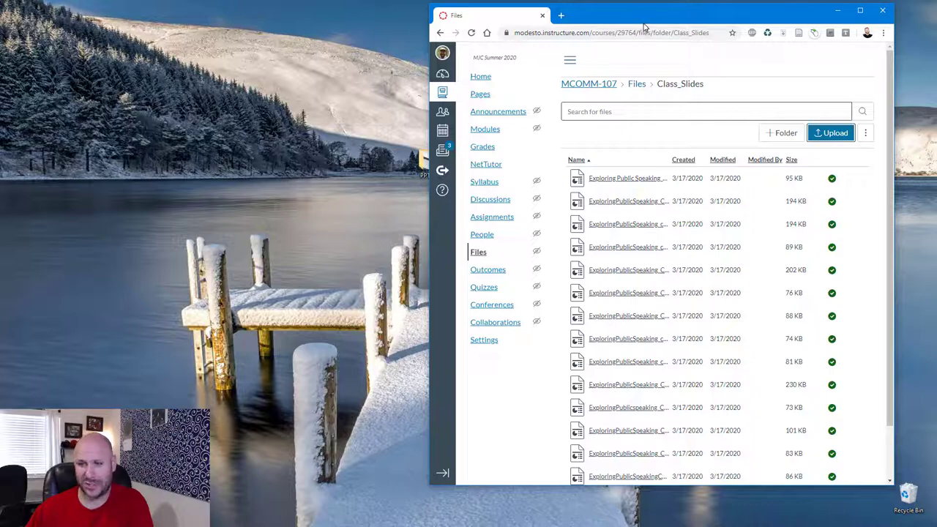
drag(648, 15, 580, 5)
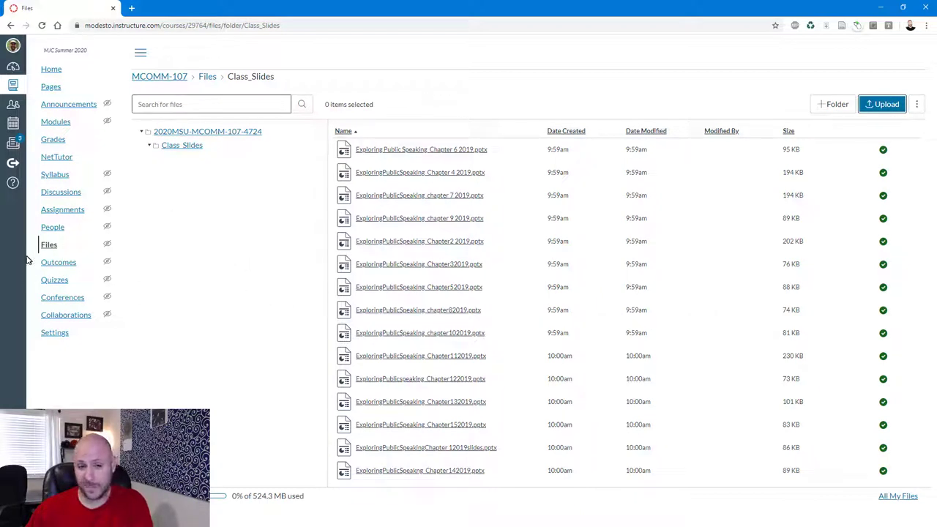
click(53, 88)
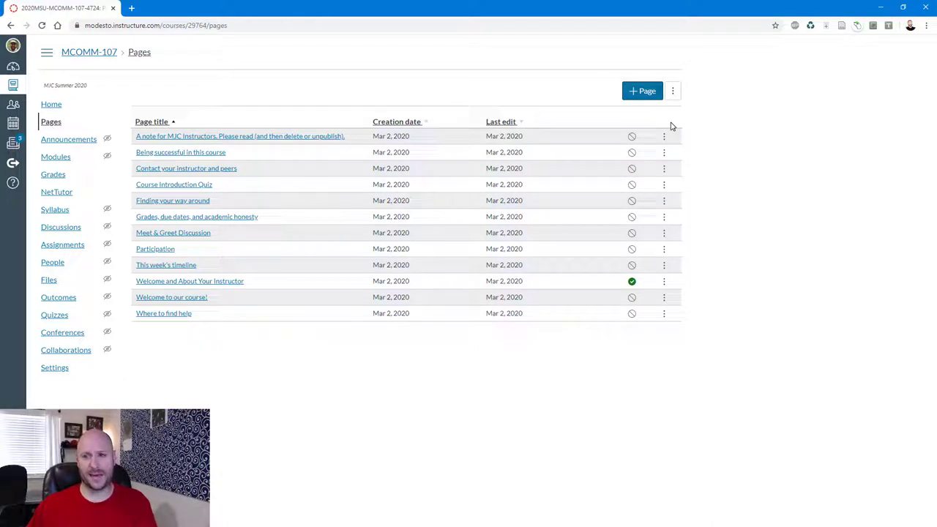
- Start a new course page titled 'Class Slides'
click(639, 99)
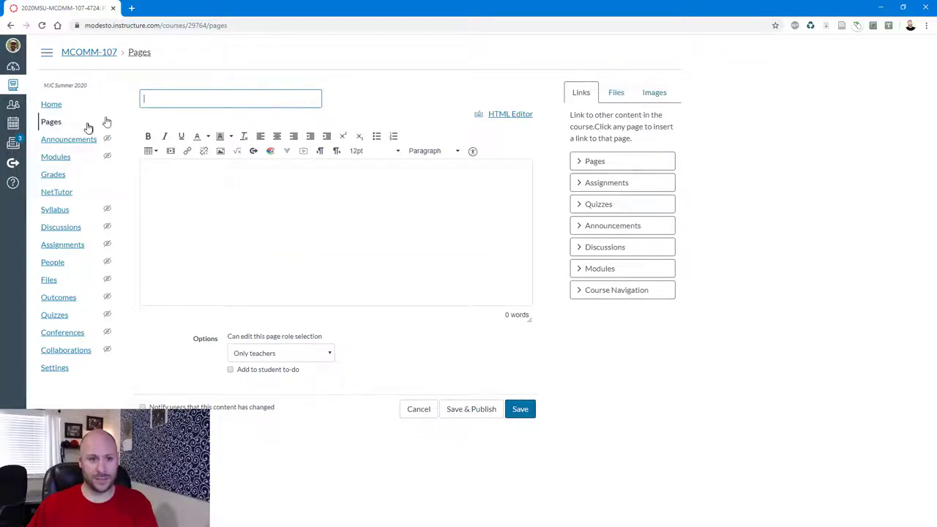
click(269, 96)
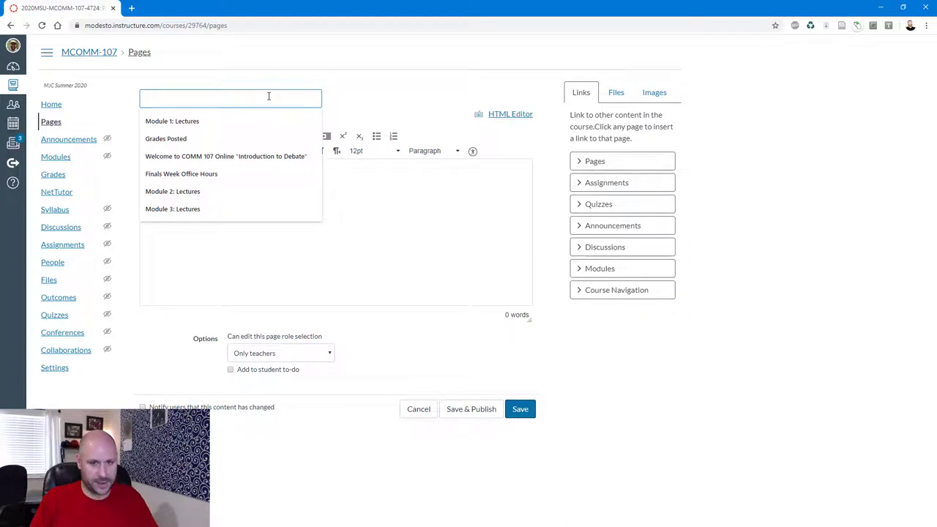
text(Class S)
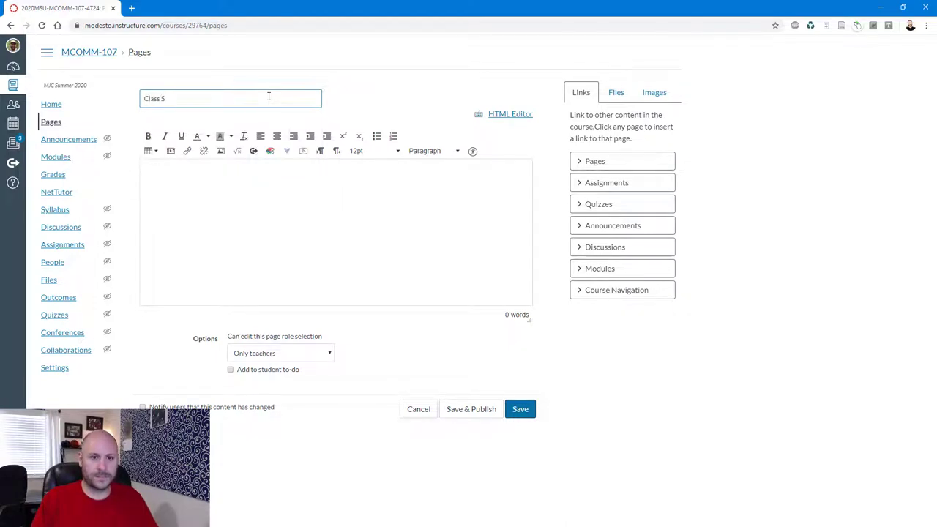
text(lides)
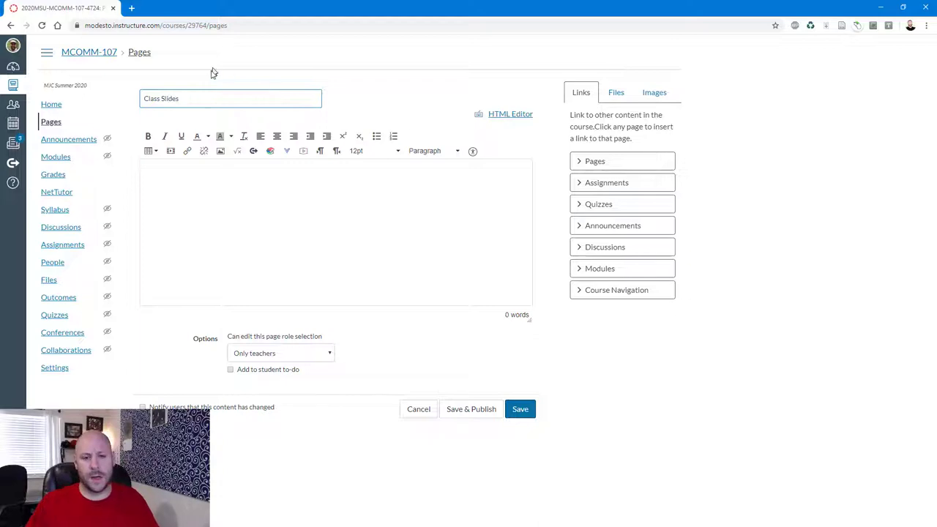
- Write Chapter 2, Chapter 6 and Chapter 14 in the body, correcting the 'Chater' typo
click(269, 257)
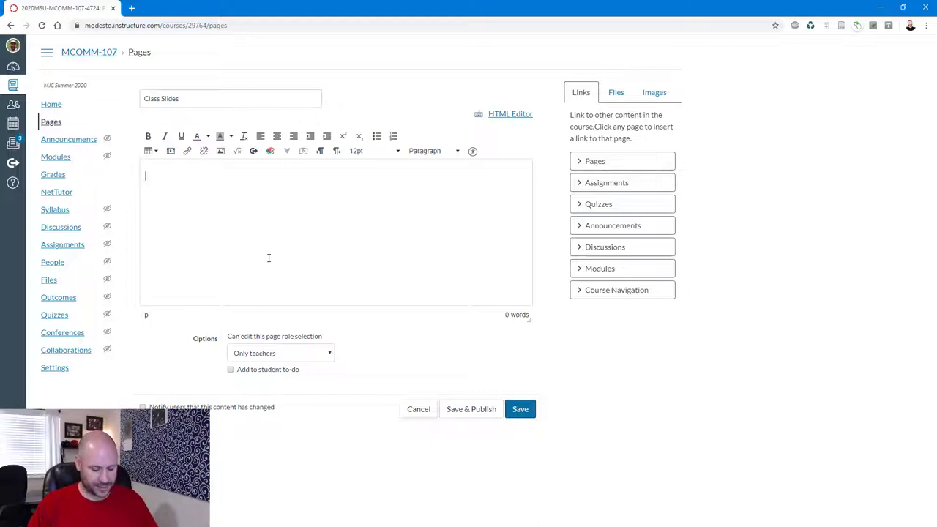
text(Chapter 2 C)
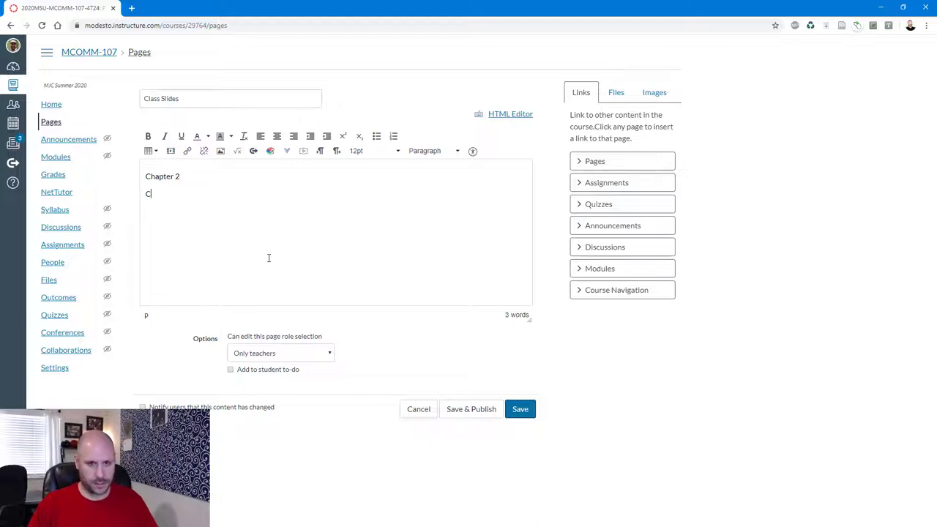
text(hapter 6 )
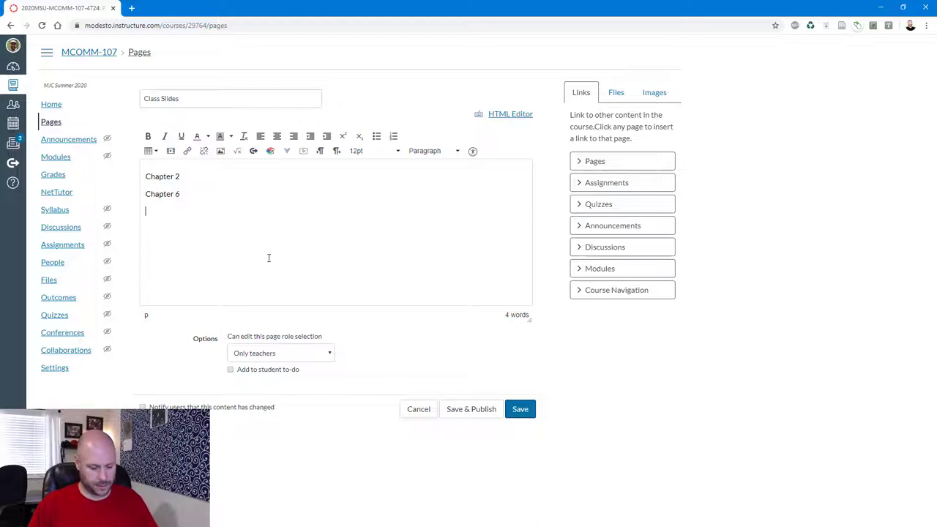
text(Chater 14)
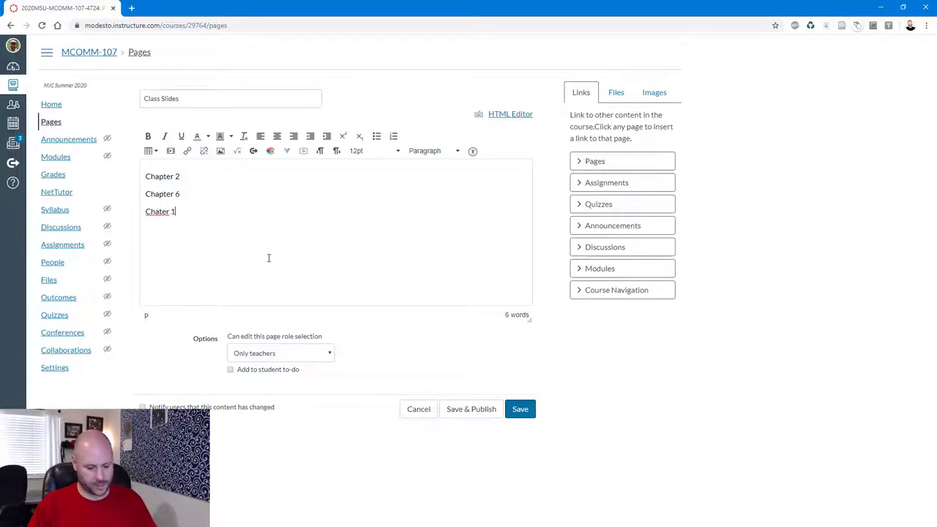
right_click(158, 211)
click(160, 212)
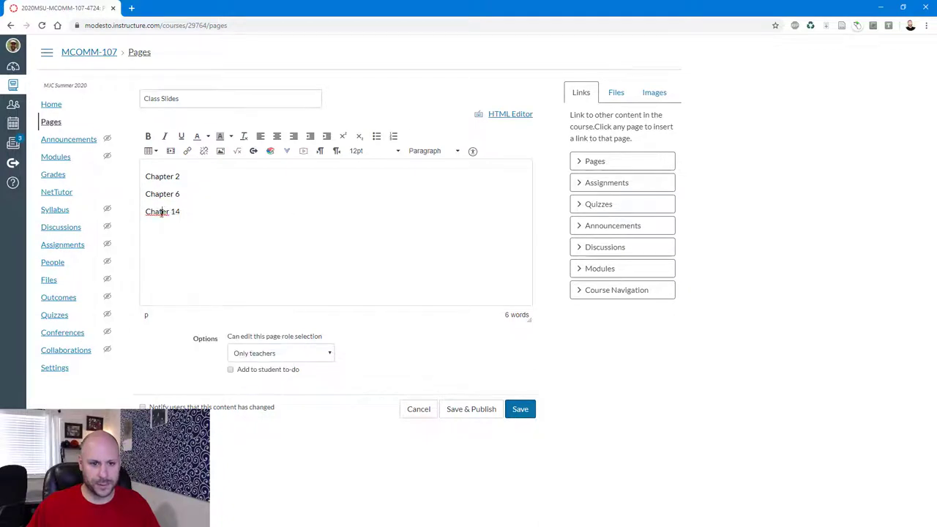
text(p)
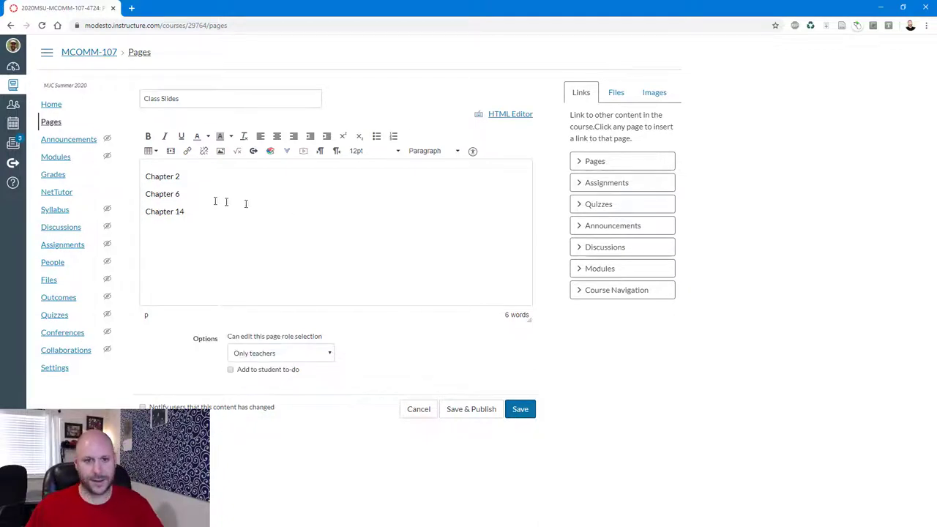
click(183, 176)
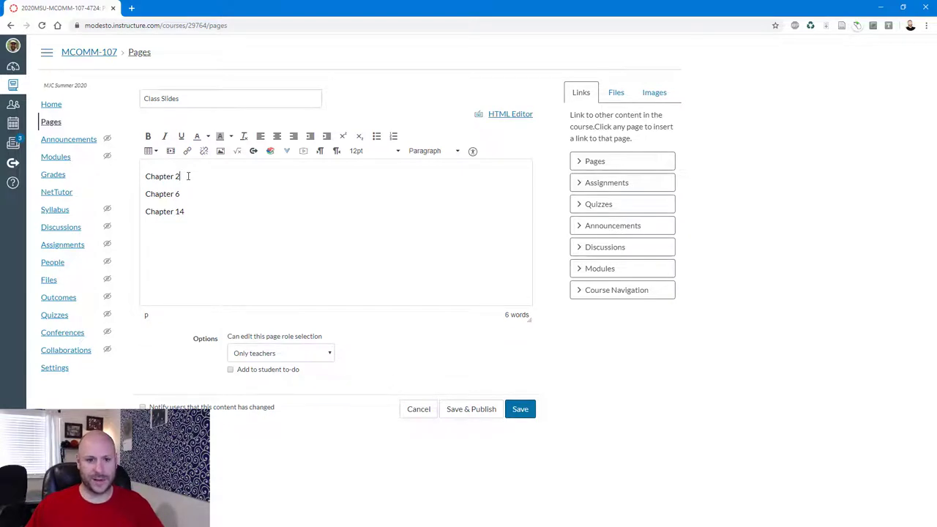
- Link the Chapter 2 text to its chapter 2 slide file in Class_Slides
drag(188, 175, 121, 177)
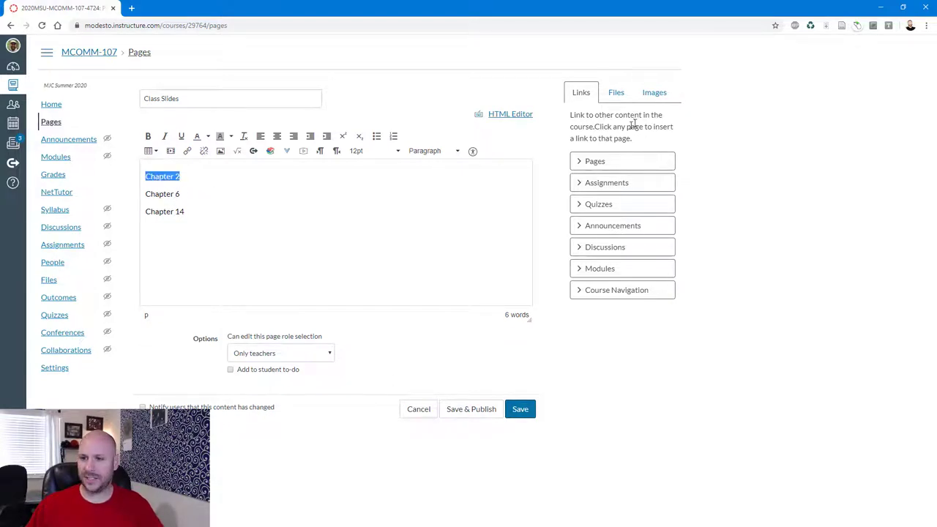
click(614, 99)
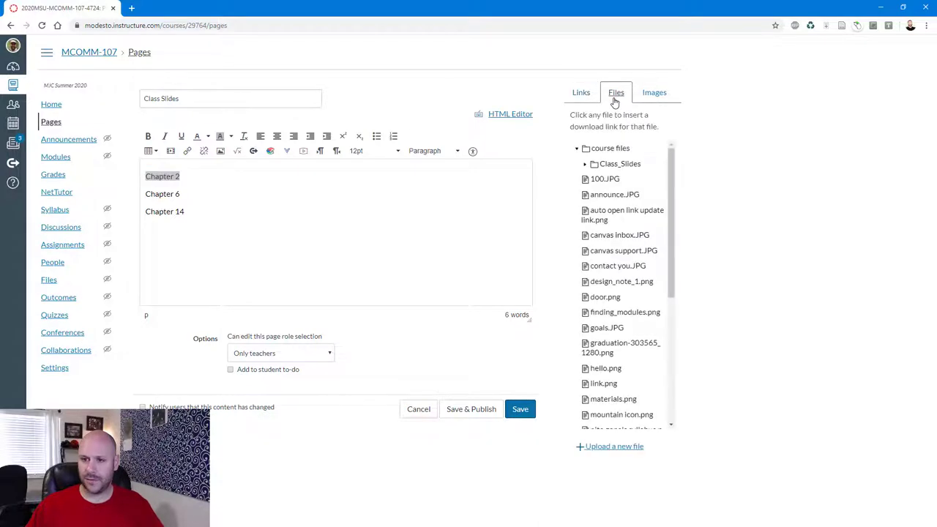
click(624, 167)
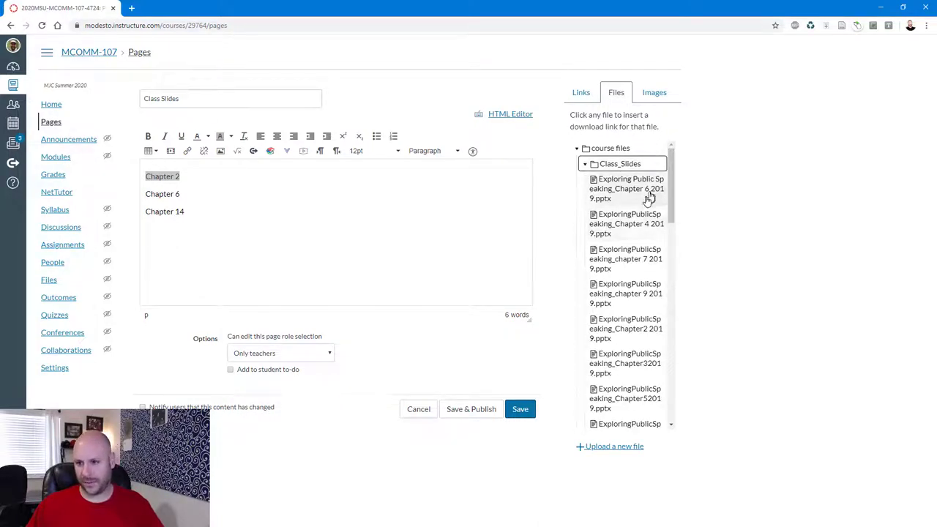
click(643, 333)
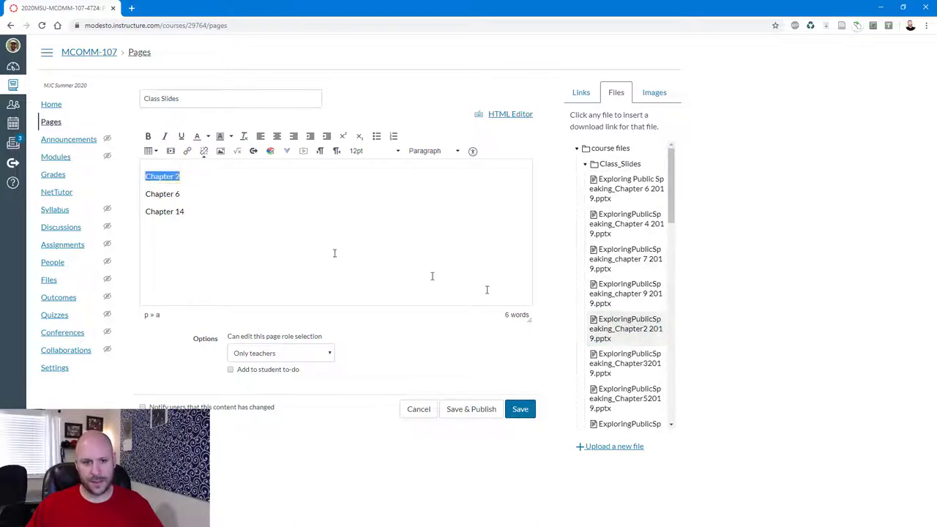
click(237, 218)
- Change the Chapter 6 line to Chapter 5 and link it to the Chapter 5 slides
drag(187, 195, 119, 201)
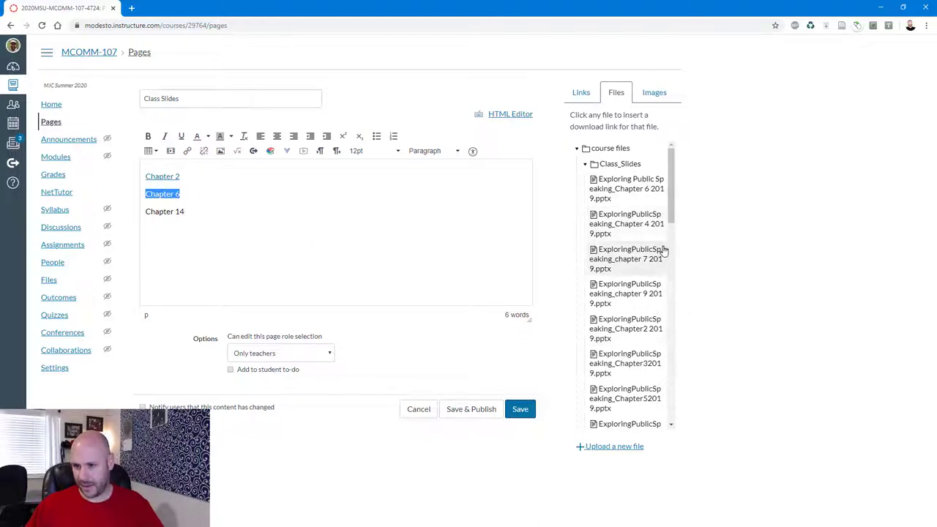
scroll(658, 291, down, 2)
scroll(657, 293, down, 4)
scroll(657, 293, down, 4)
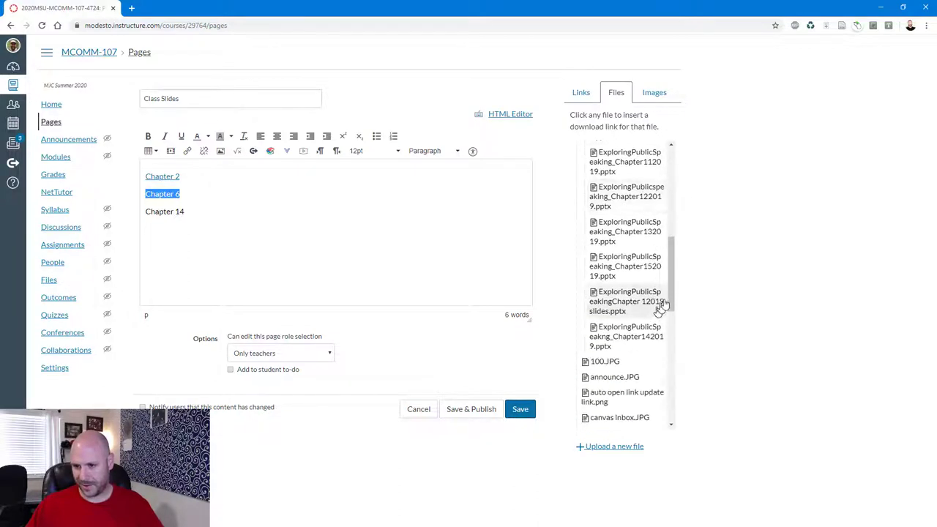
drag(671, 293, 673, 251)
click(221, 196)
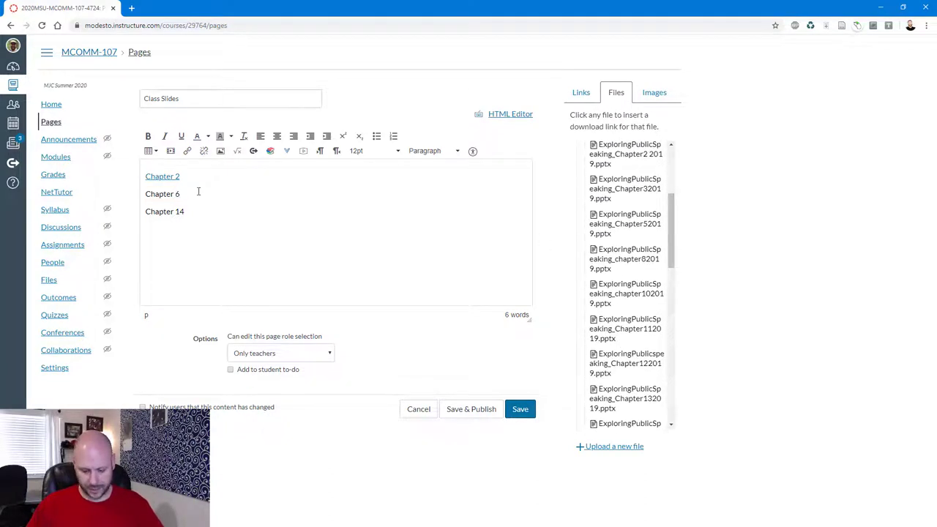
key(BackSpace)
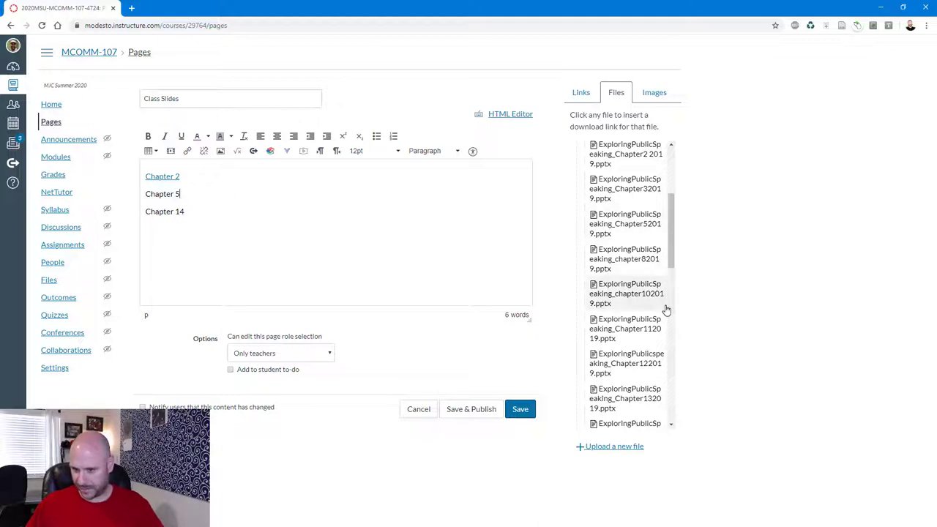
click(645, 231)
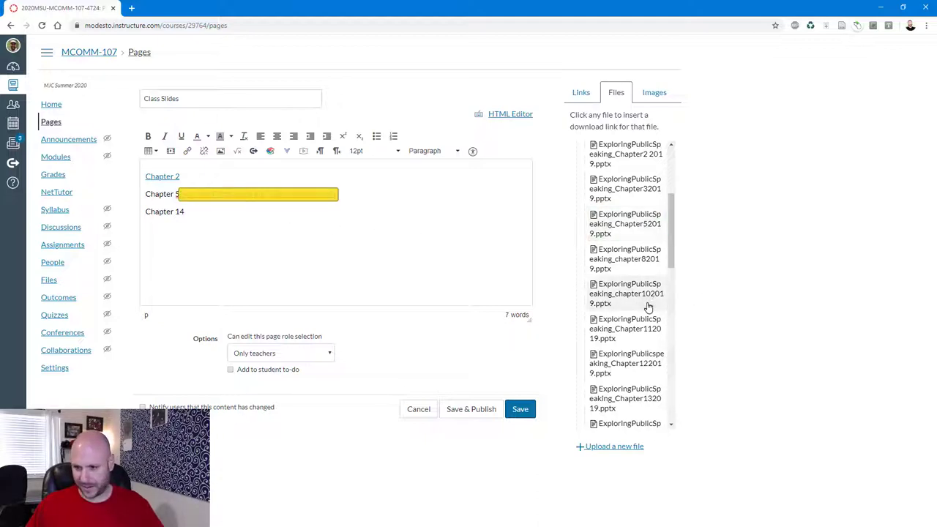
scroll(648, 307, down, 1)
scroll(649, 308, down, 2)
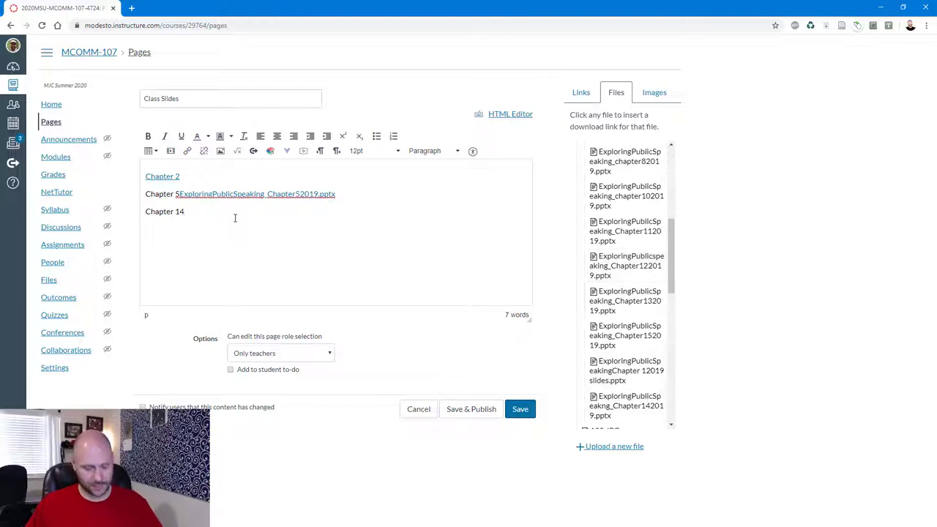
key(ctrl+z)
drag(210, 195, 122, 198)
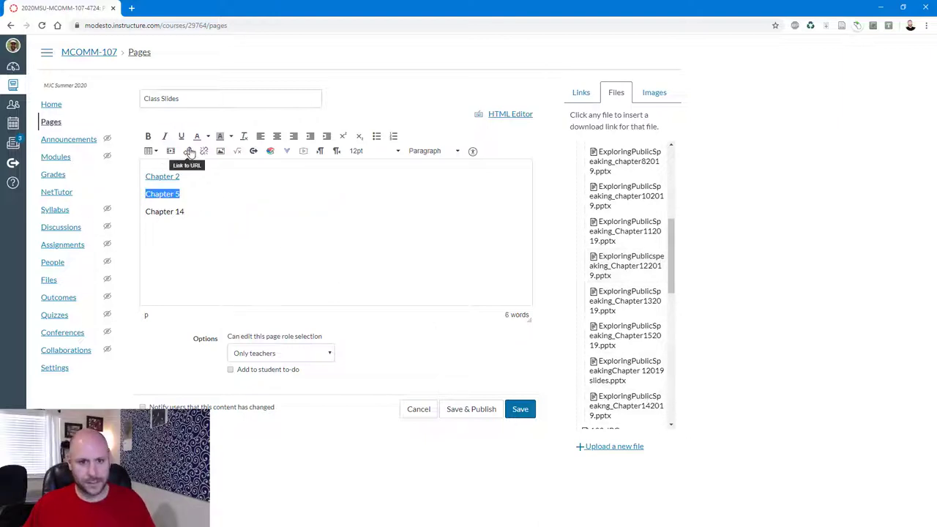
scroll(640, 230, up, 3)
click(641, 227)
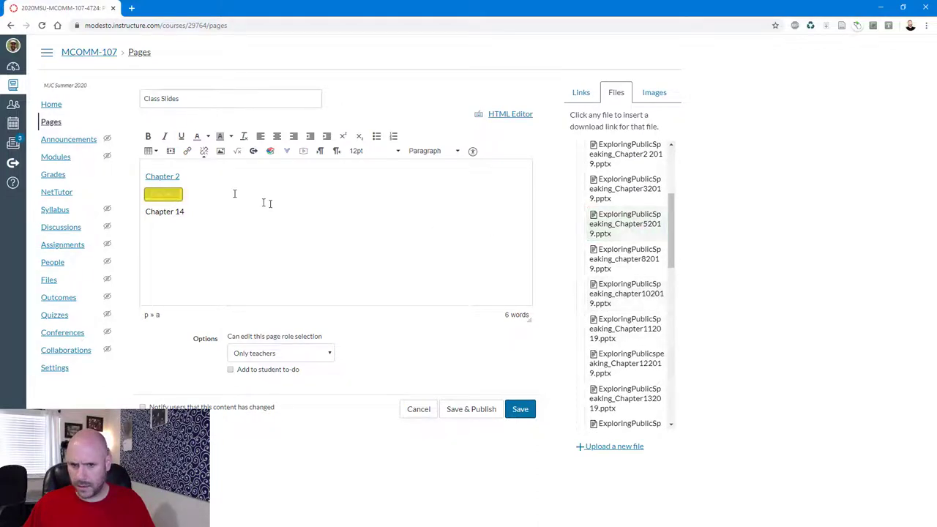
- Link Chapter 14 to its slides, save and publish the page, and test the Chapter 2 link
double_click(216, 213)
drag(216, 214, 132, 214)
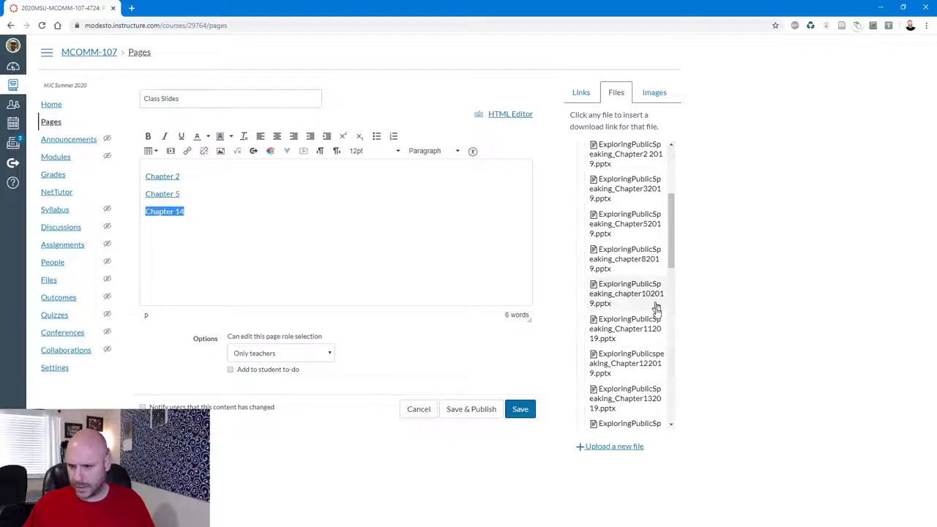
scroll(638, 352, down, 1)
scroll(639, 351, down, 1)
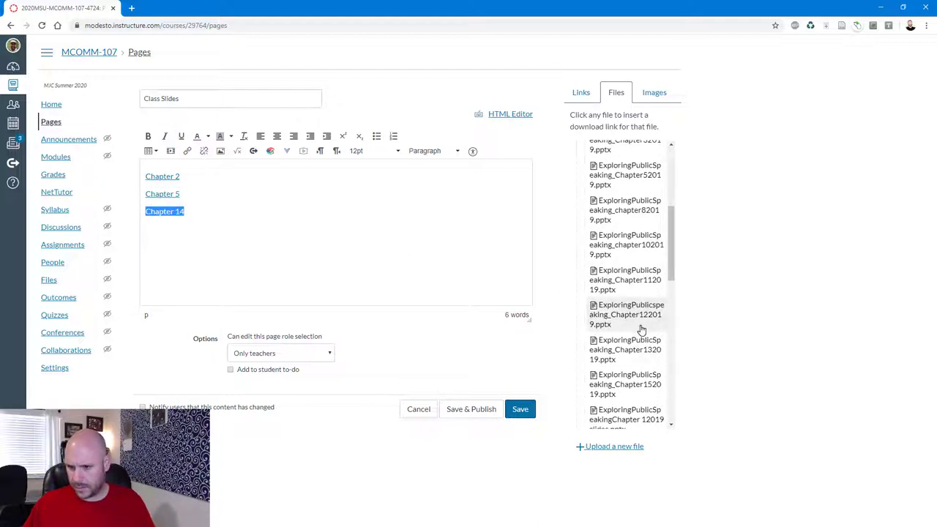
scroll(641, 330, down, 2)
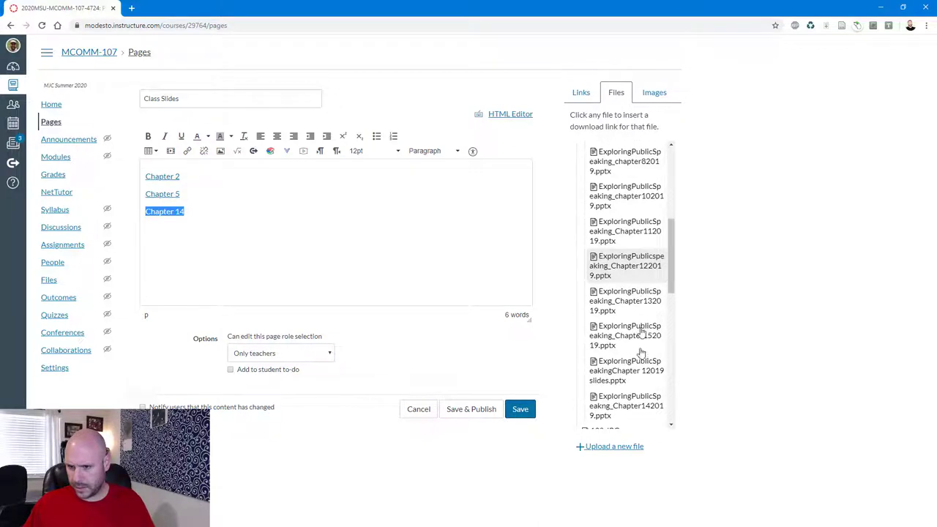
click(629, 403)
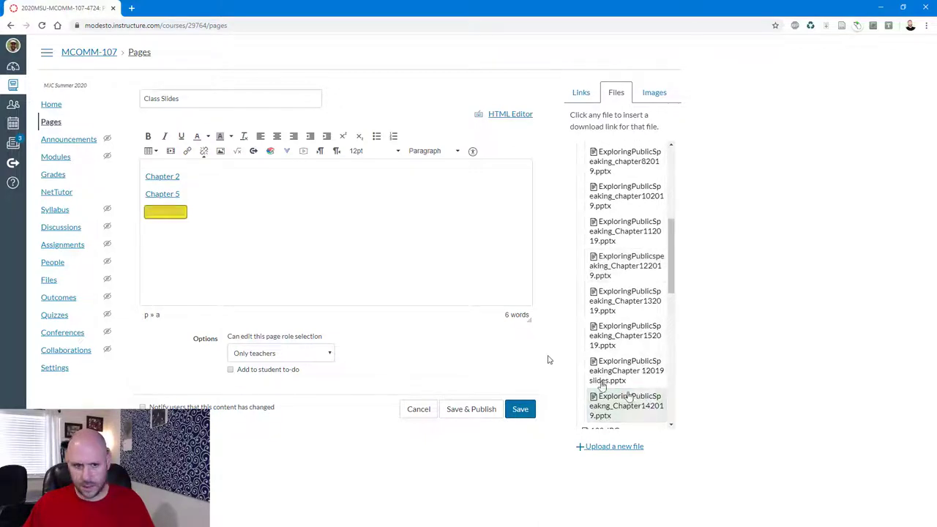
click(444, 265)
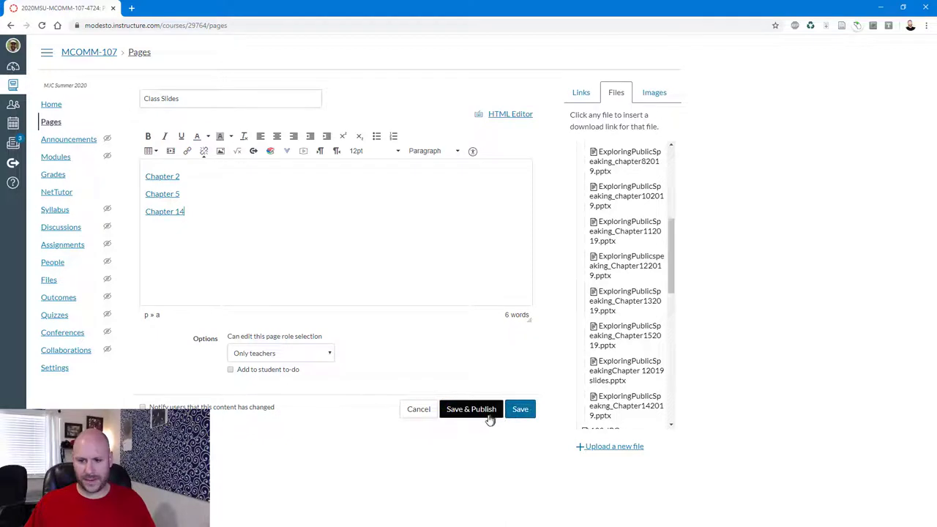
click(485, 414)
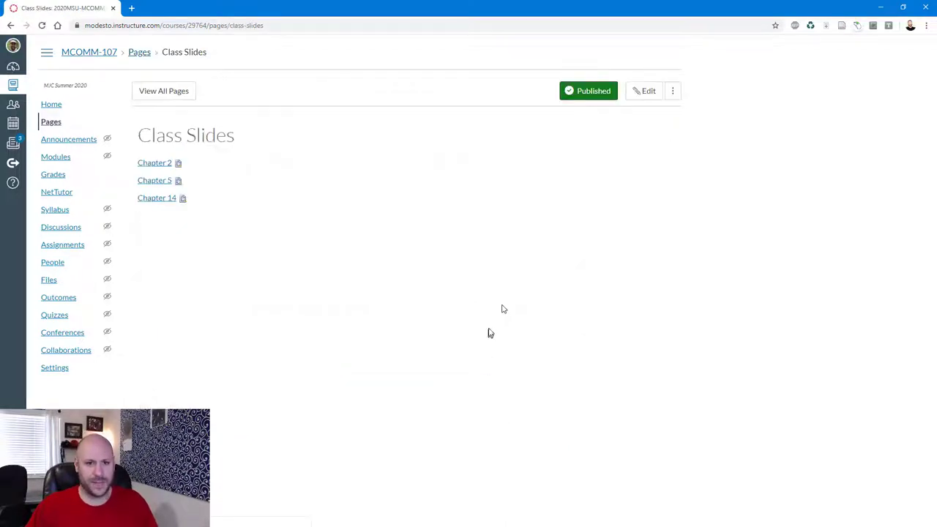
click(161, 164)
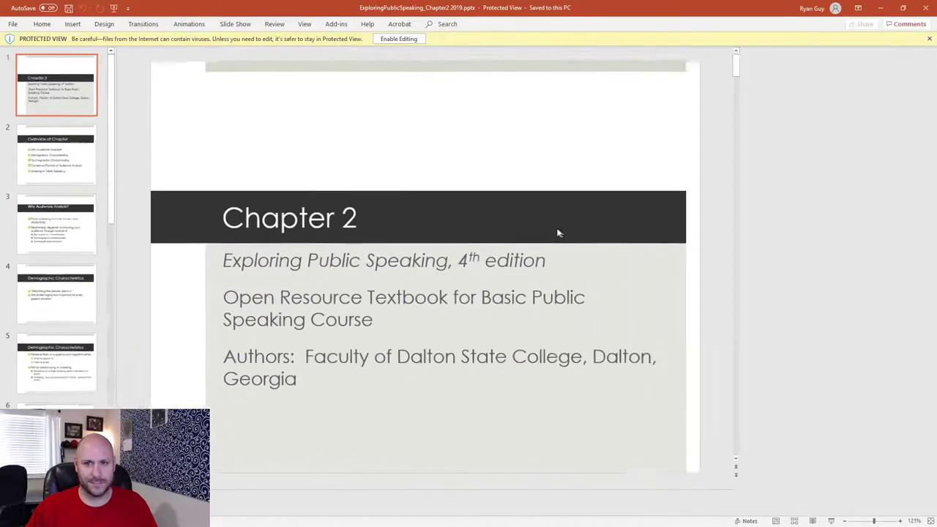
- Close the Chapter 2 PowerPoint presentation to return to the Class Slides page
click(926, 8)
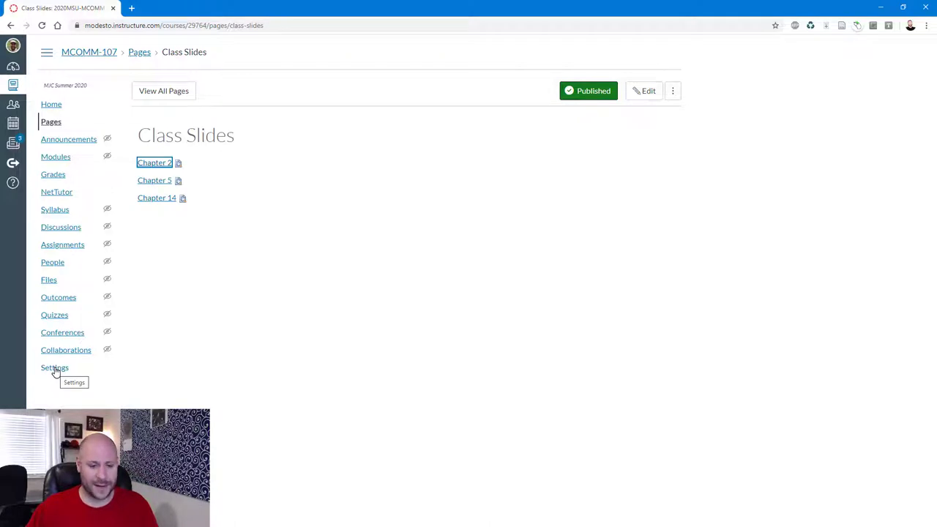
- In course Settings > Navigation, move Files from the hidden list to just below Pages
click(56, 370)
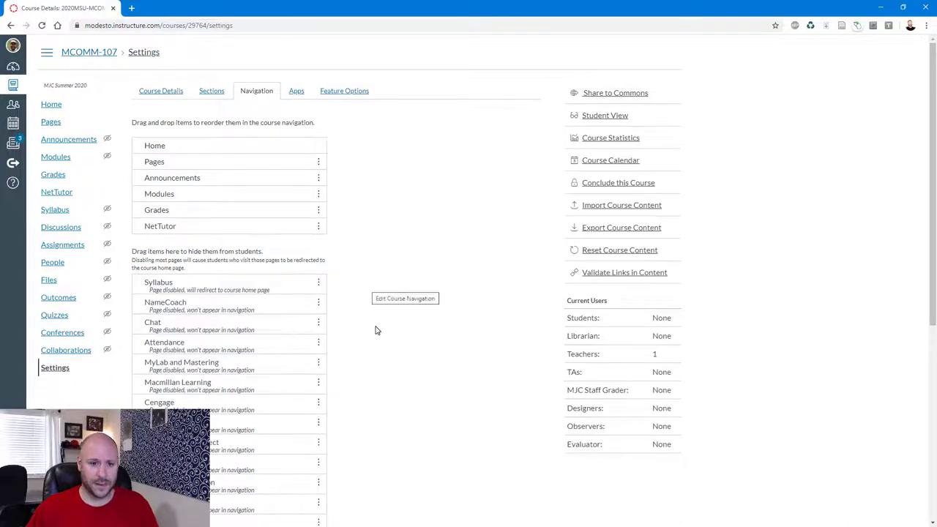
scroll(376, 330, down, 5)
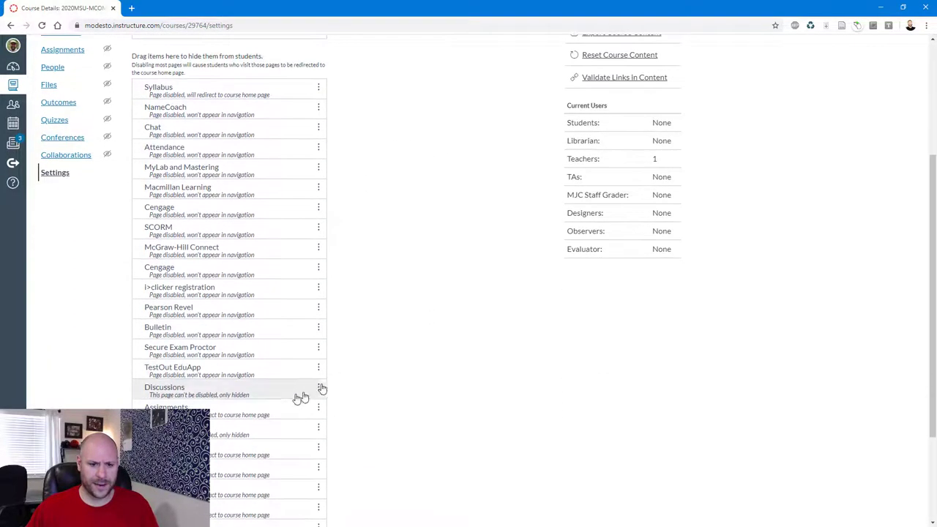
drag(245, 454, 266, 184)
click(152, 92)
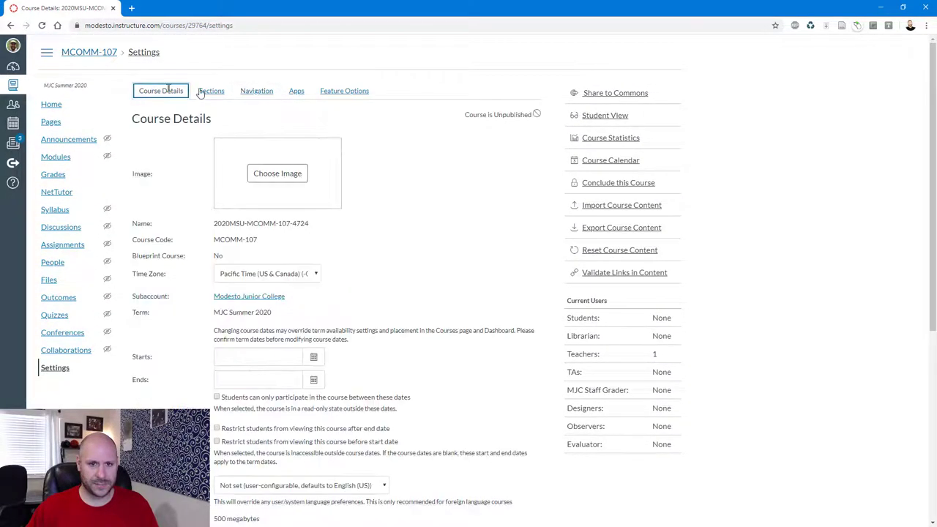
click(265, 92)
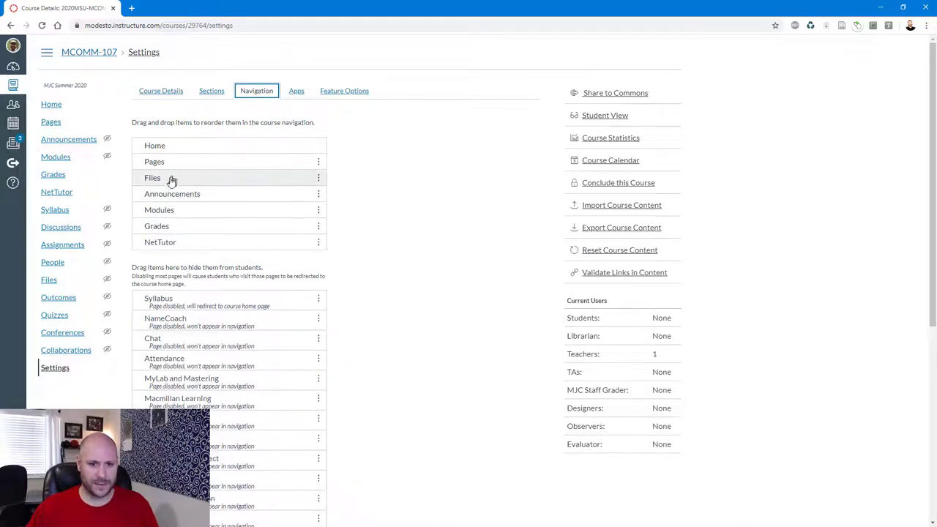
scroll(376, 290, down, 5)
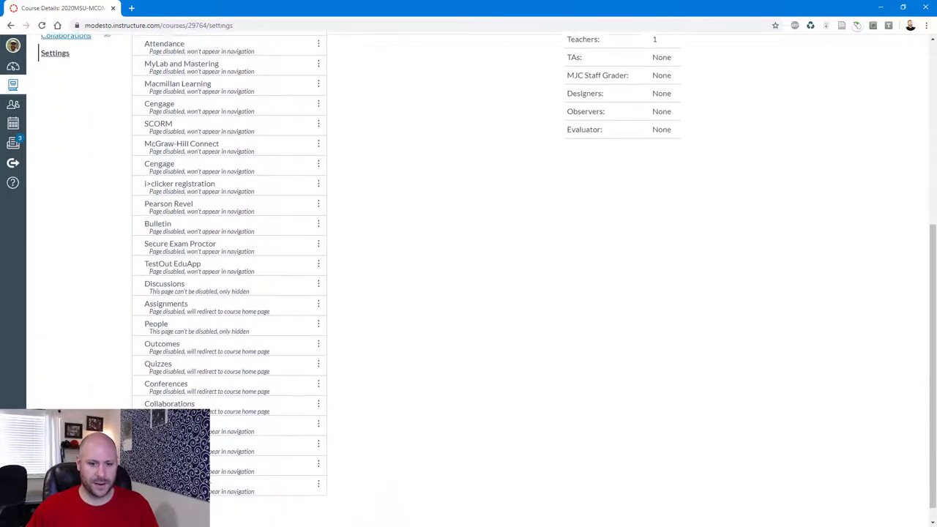
scroll(352, 383, up, 1)
scroll(352, 382, down, 1)
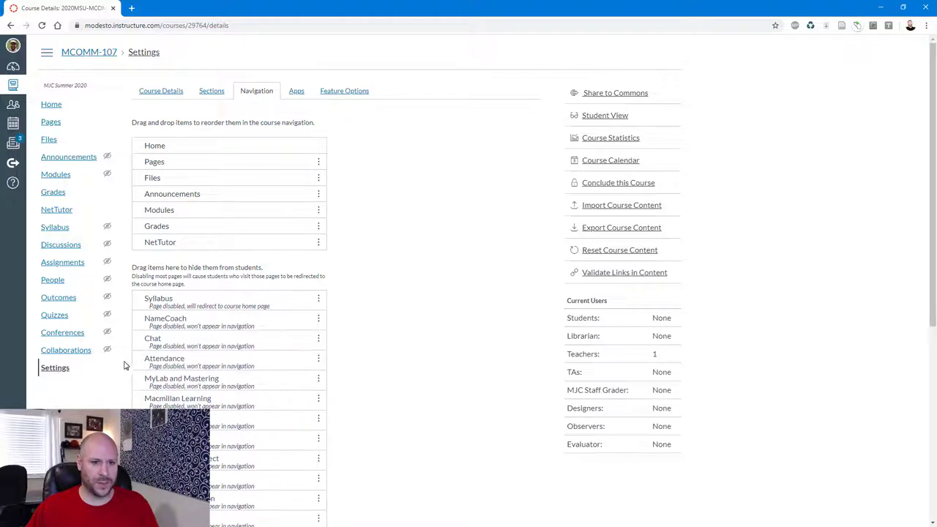
- Open the course's Class_Slides folder under Files and select its web address
click(51, 142)
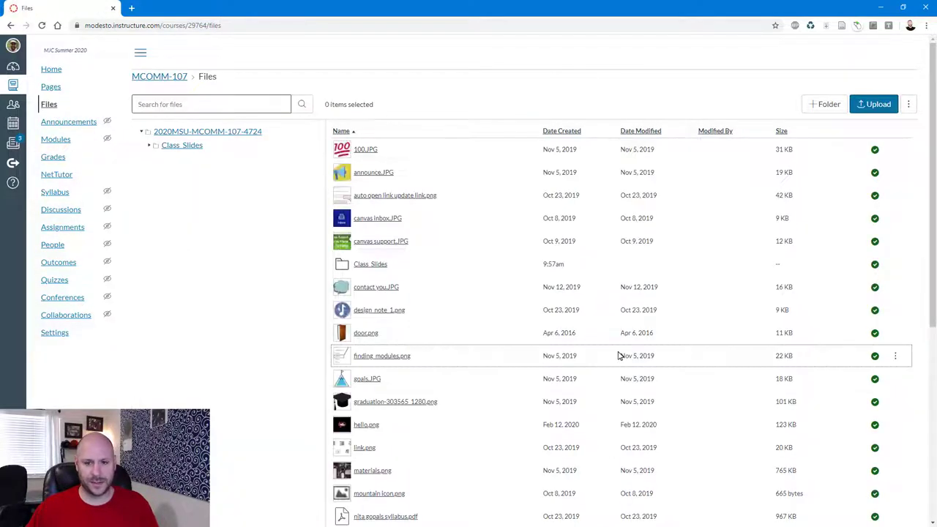
scroll(613, 357, down, 5)
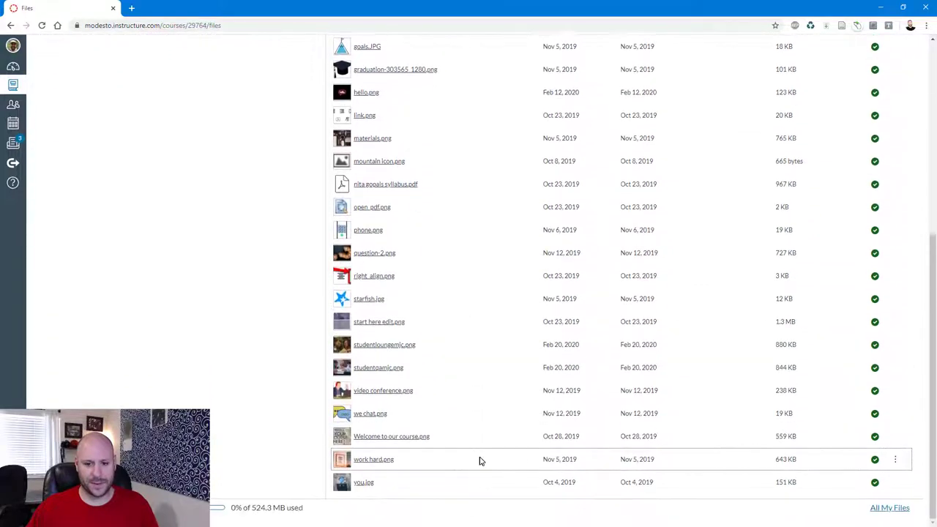
scroll(480, 460, up, 5)
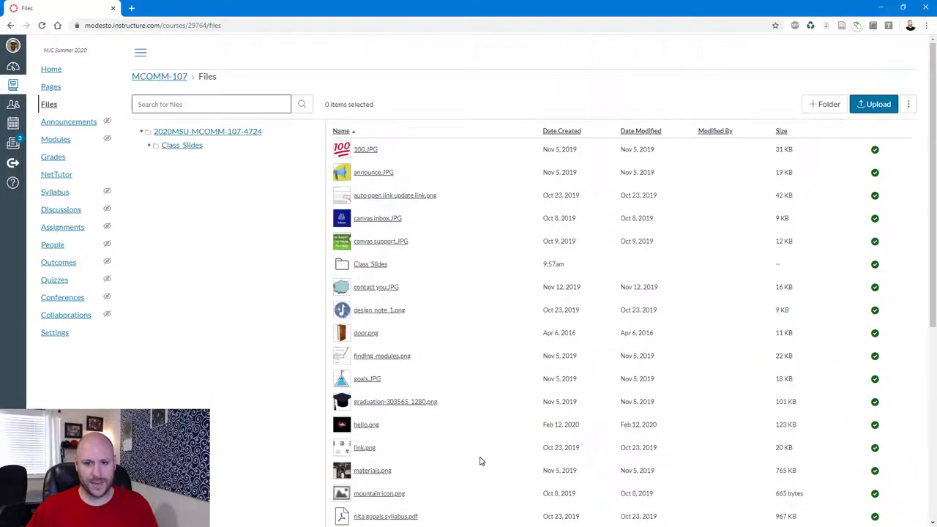
click(370, 265)
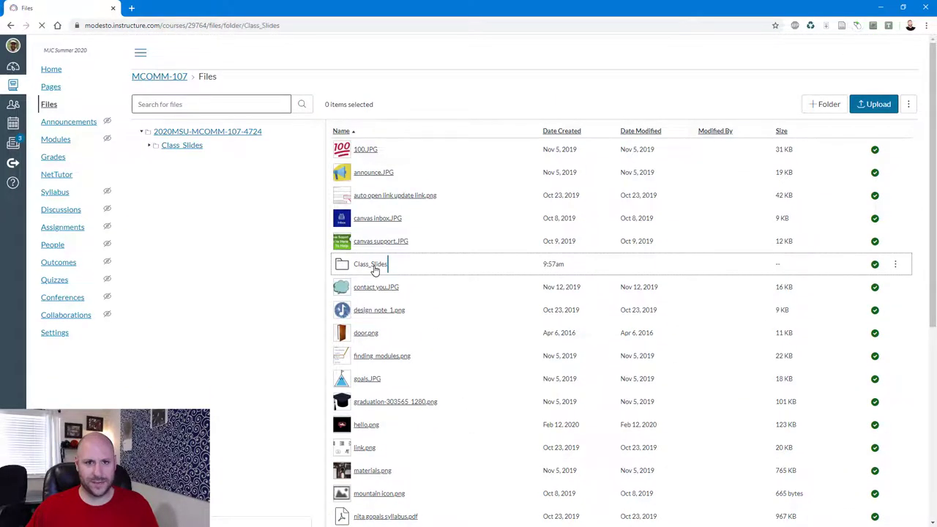
click(245, 26)
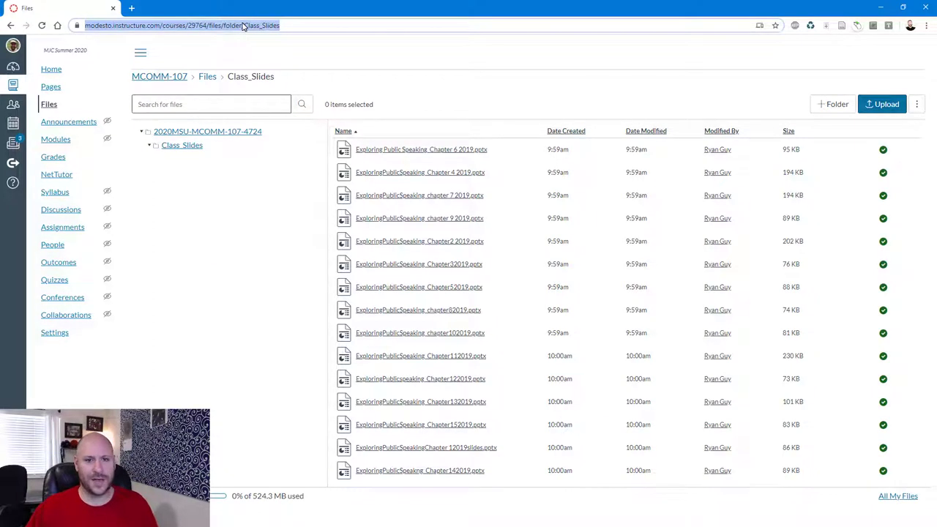